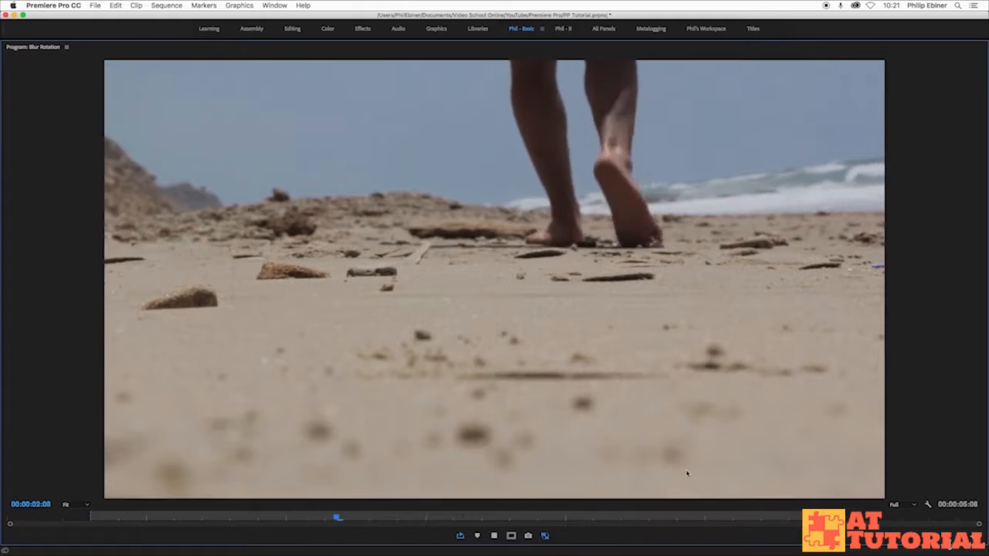
Stop the playback, return to the normal workspace and create a new sequence from Beach.mp4 in the VIDEO bin
key(space)
key(grave)
click(146, 495)
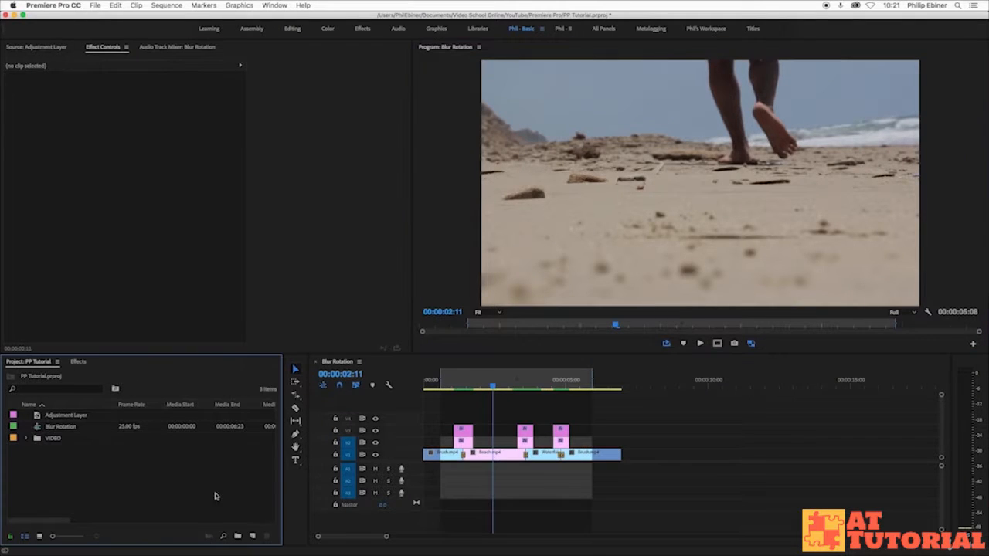
click(26, 438)
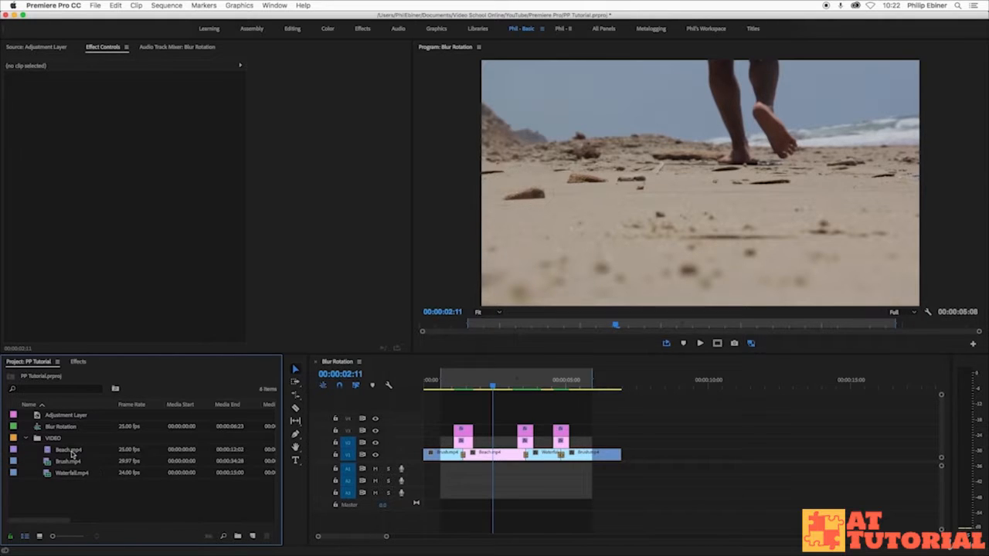
click(72, 452)
drag(584, 413, 691, 464)
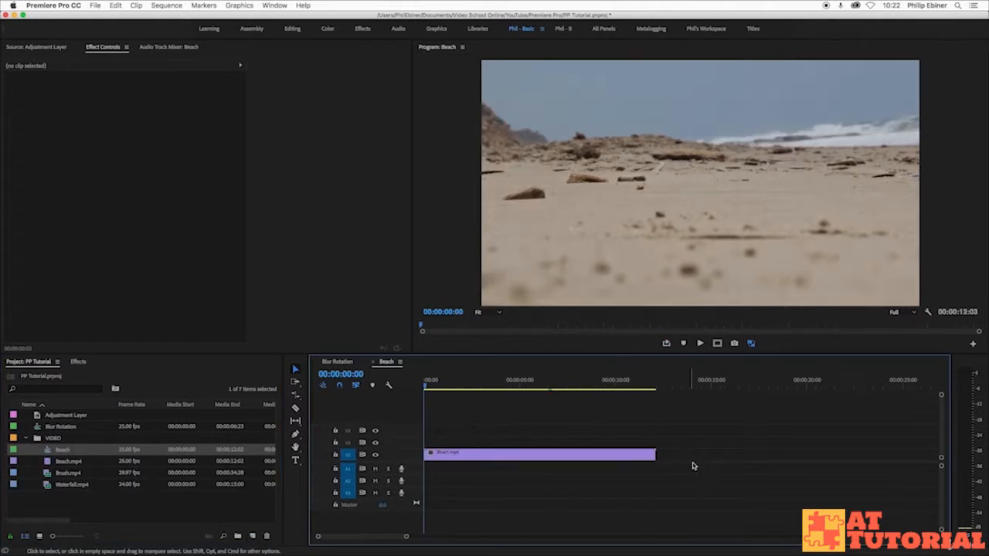
Cut Beach.mp4 down to a section of about 24 frames with the walking feet and move it to the sequence's start
key(c)
click(519, 455)
key(v)
click(545, 454)
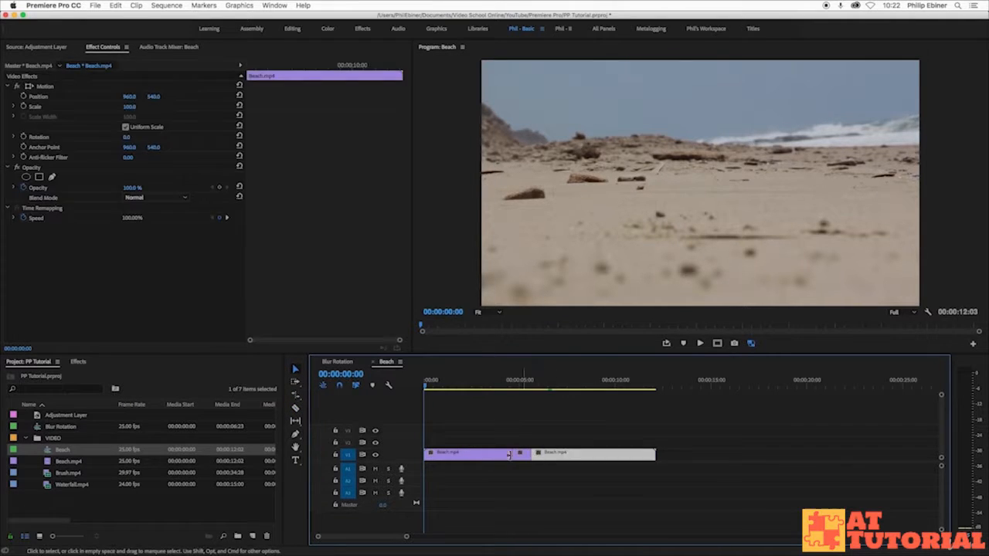
key(Delete)
click(501, 455)
key(Delete)
drag(523, 456, 386, 459)
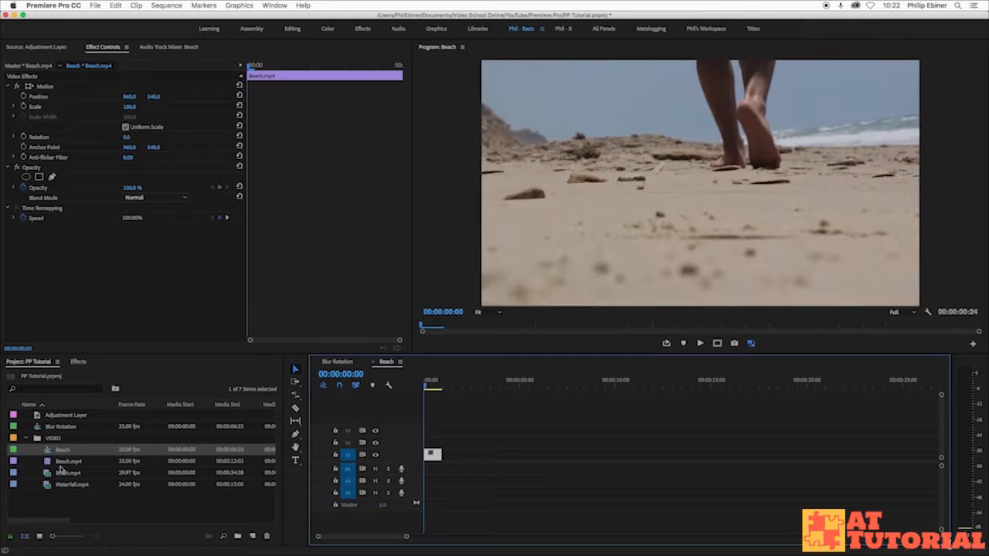
Add Waterfall.mp4 directly after the beach clip without its audio and shorten it to end at about 00:00:02:04
drag(70, 489, 455, 456)
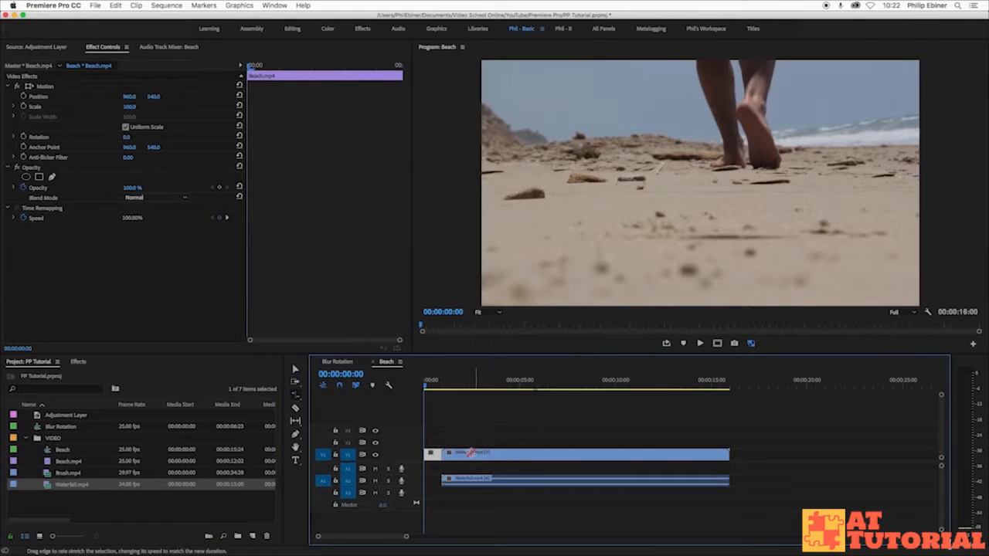
drag(728, 455, 454, 457)
key(v)
click(454, 475)
Place the playhead on the cut between the beach and waterfall clips at 00:00:00:24
click(434, 381)
key(=)
key(=)
key(=)
mouse_move(569, 381)
mouse_down()
mouse_move(585, 381)
mouse_move(559, 381)
mouse_move(569, 382)
mouse_up()
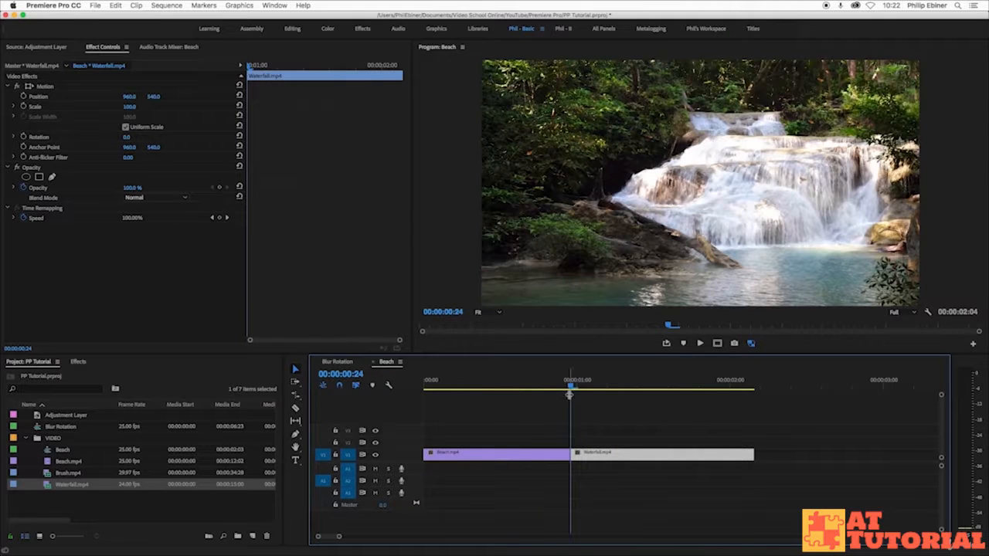
Create a 1920 x 1080, 25 fps adjustment layer and place it on V2 above the clips from the sequence's start
click(27, 438)
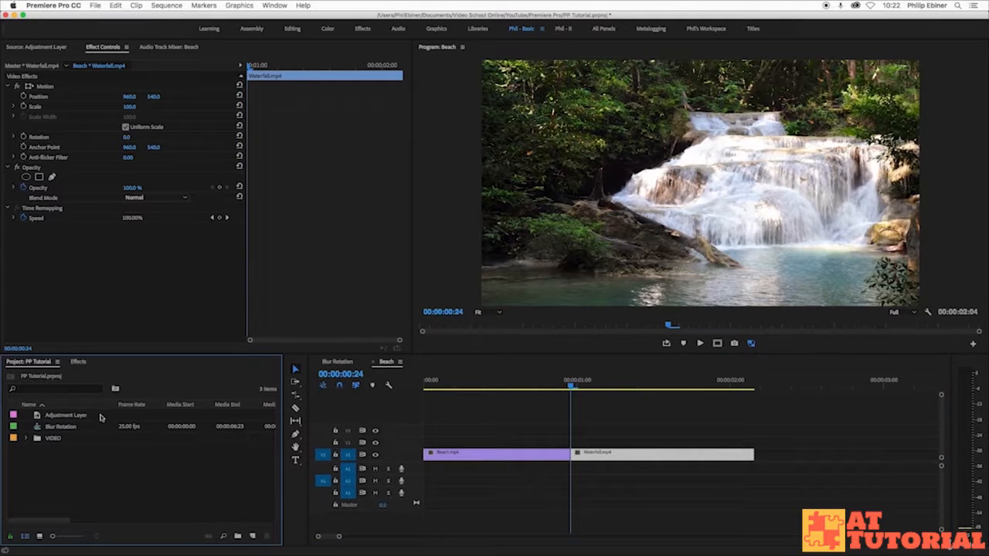
click(253, 537)
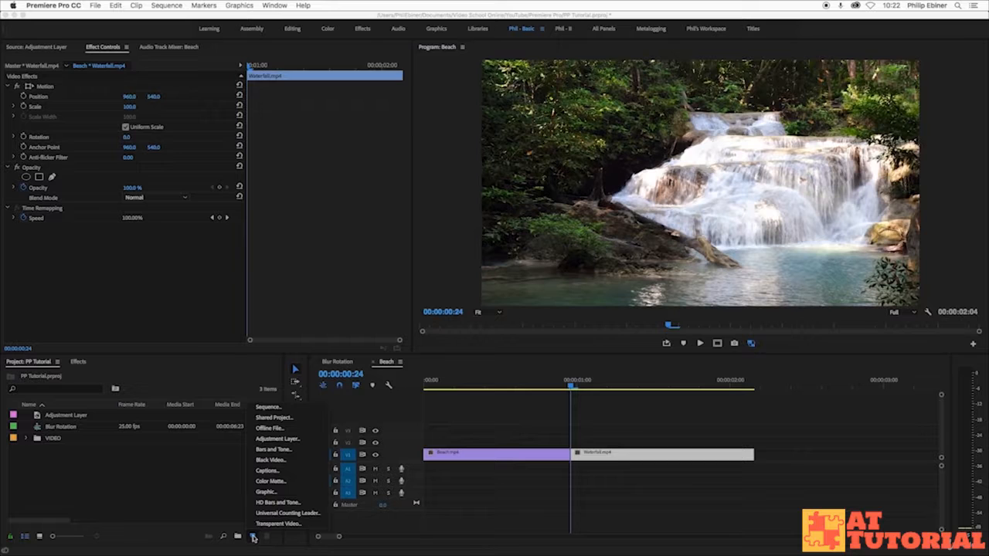
click(274, 439)
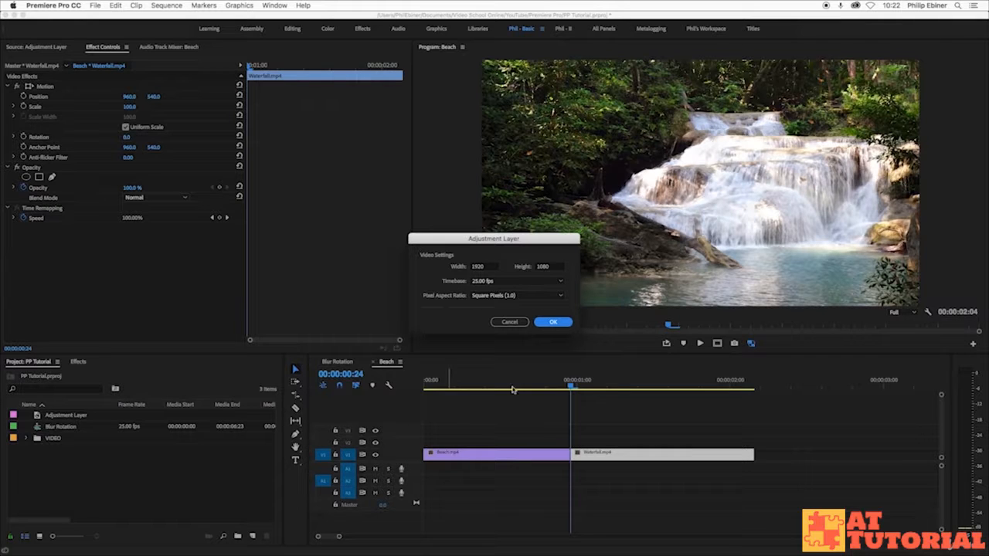
click(565, 323)
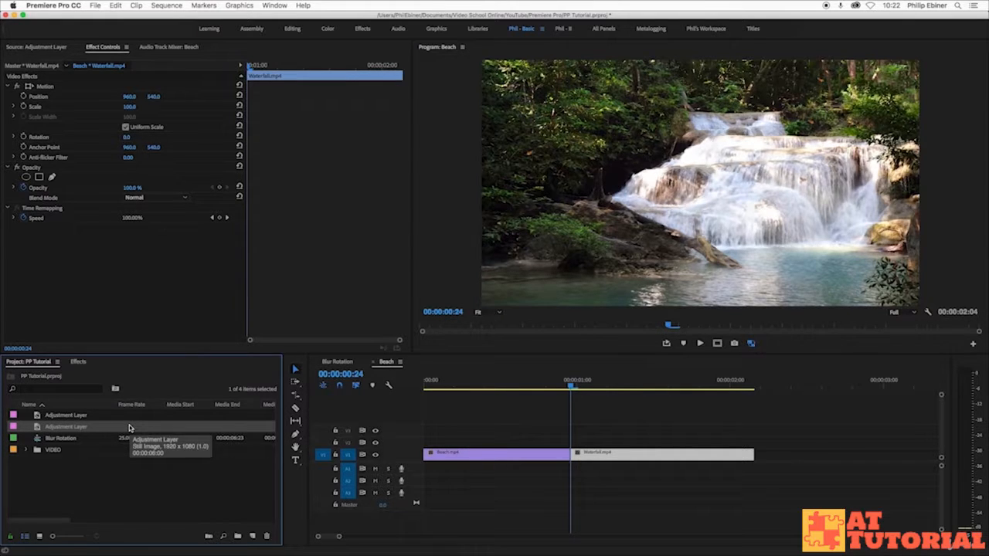
drag(58, 428, 430, 444)
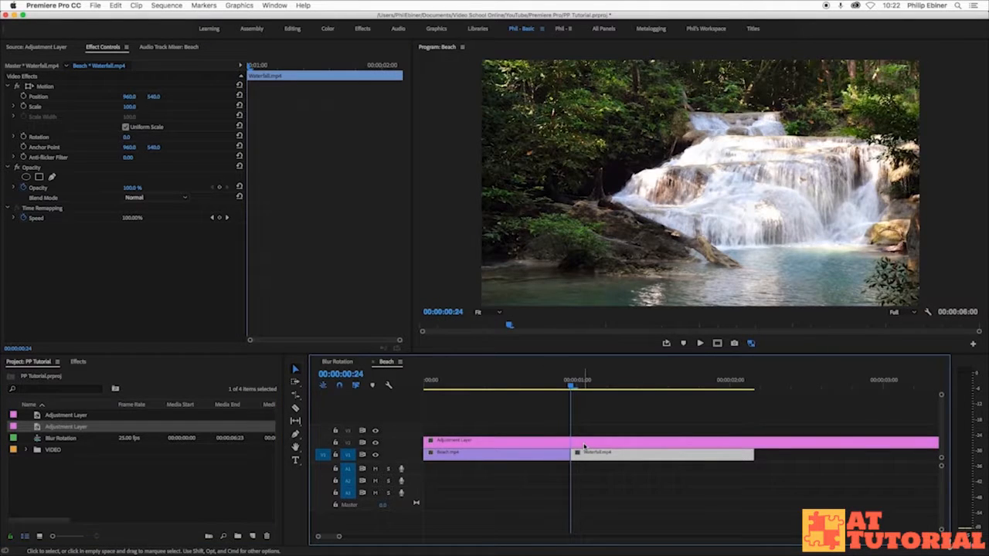
Trim the adjustment layer's start to 00:00:00:17, seven frames before the cut between the two clips
key(=)
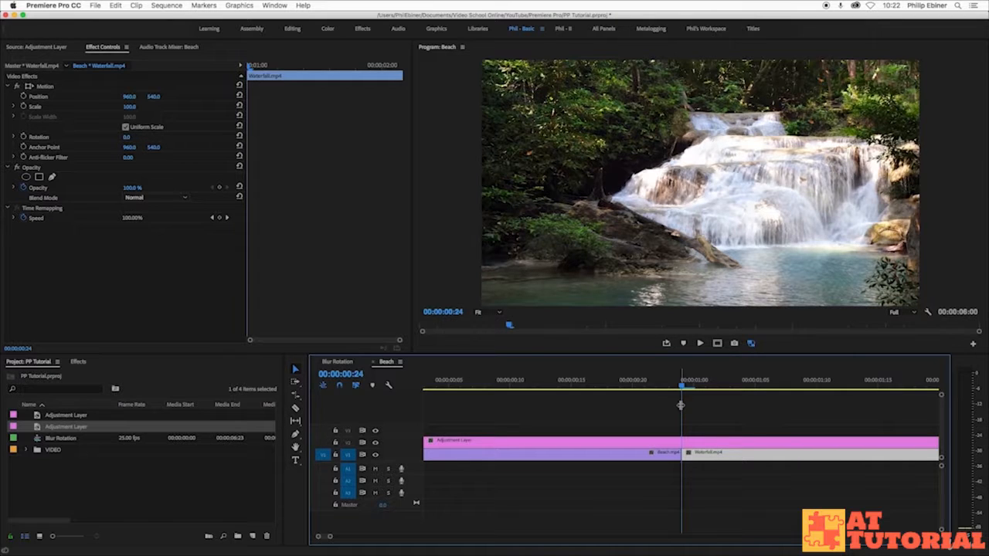
key(Left)
key(Left)
key(Left)
key(Left)
key(Left)
key(Left)
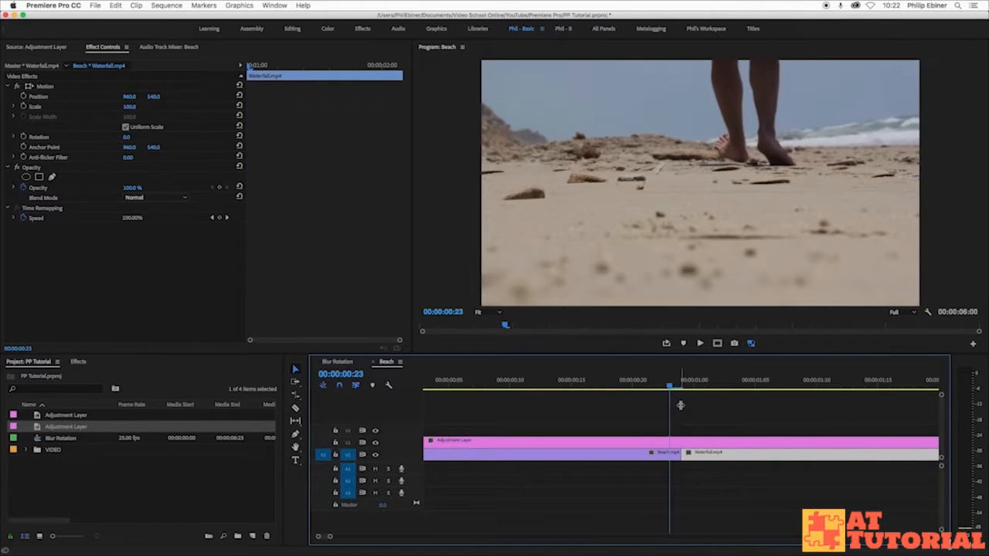
key(Left)
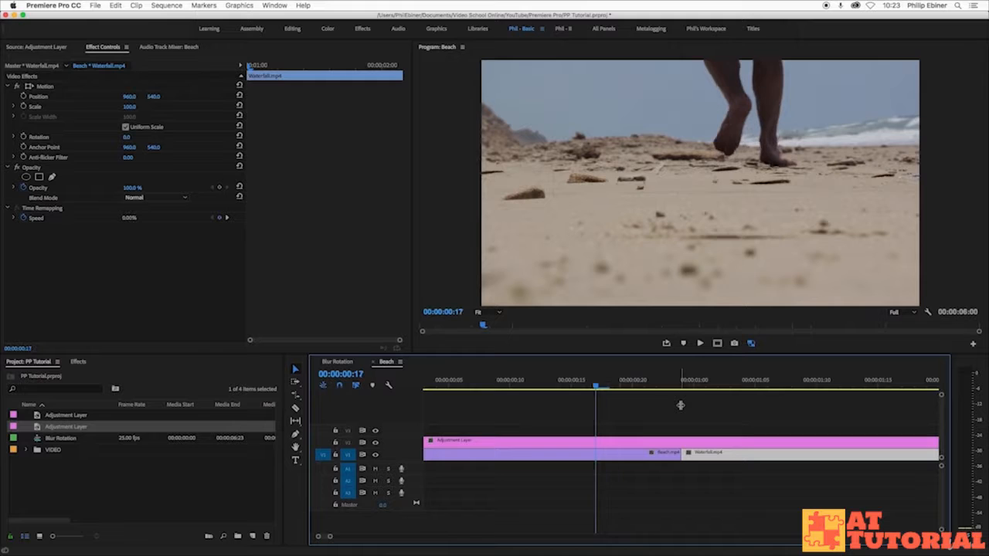
click(425, 441)
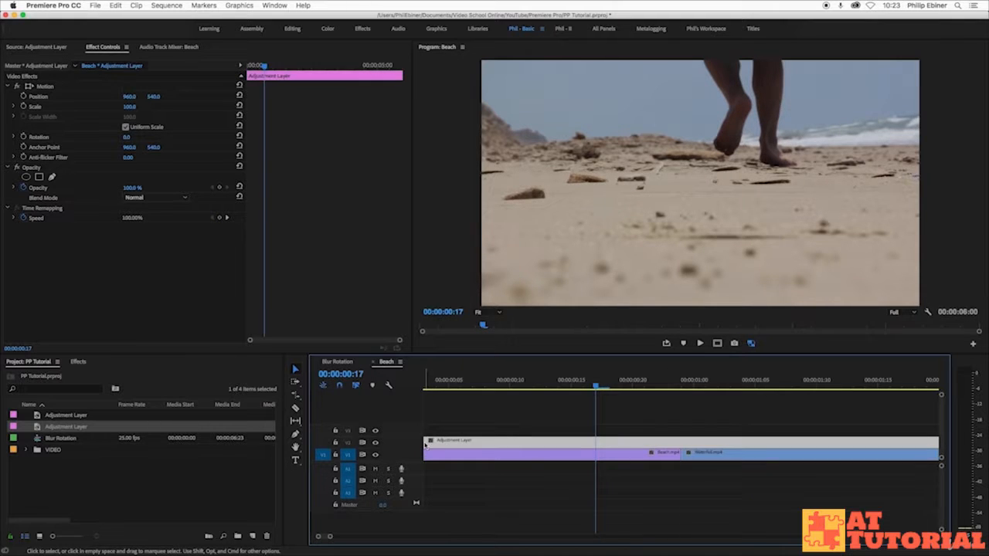
key(minus)
drag(422, 441, 531, 443)
Split the adjustment layer at 00:00:01:06, seven frames after the cut, and delete the part behind it
key(shift+Right)
key(shift+Right)
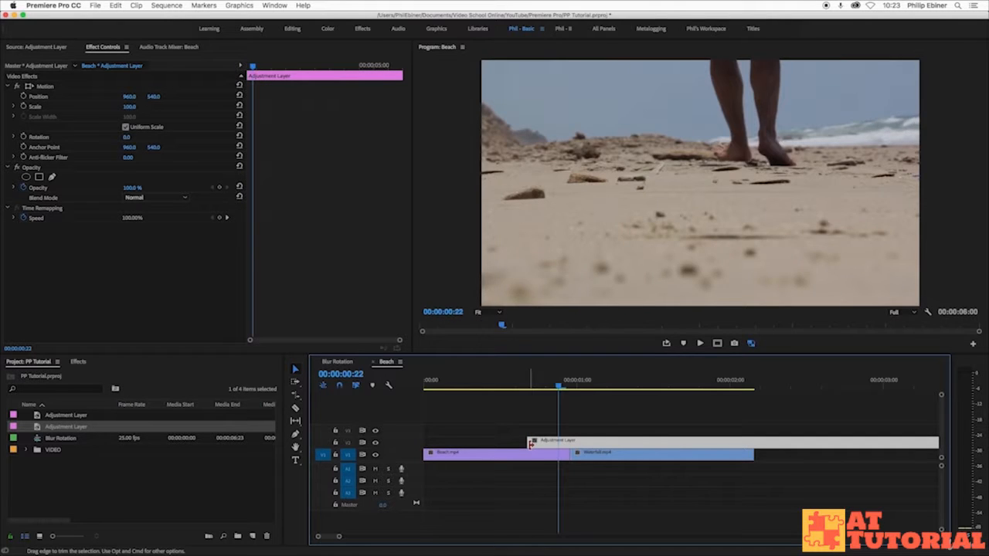
key(Left)
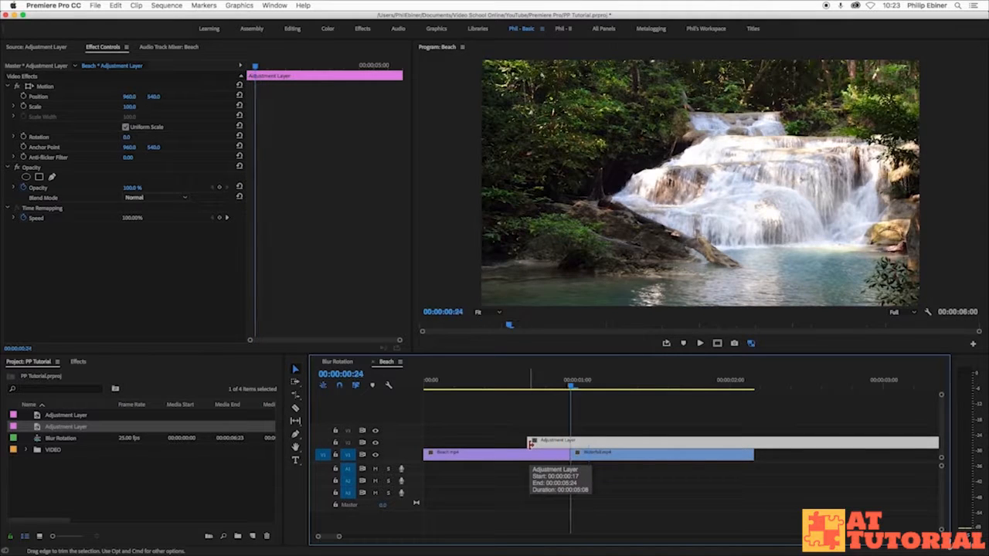
key(Right)
key(Right)
key(Right)
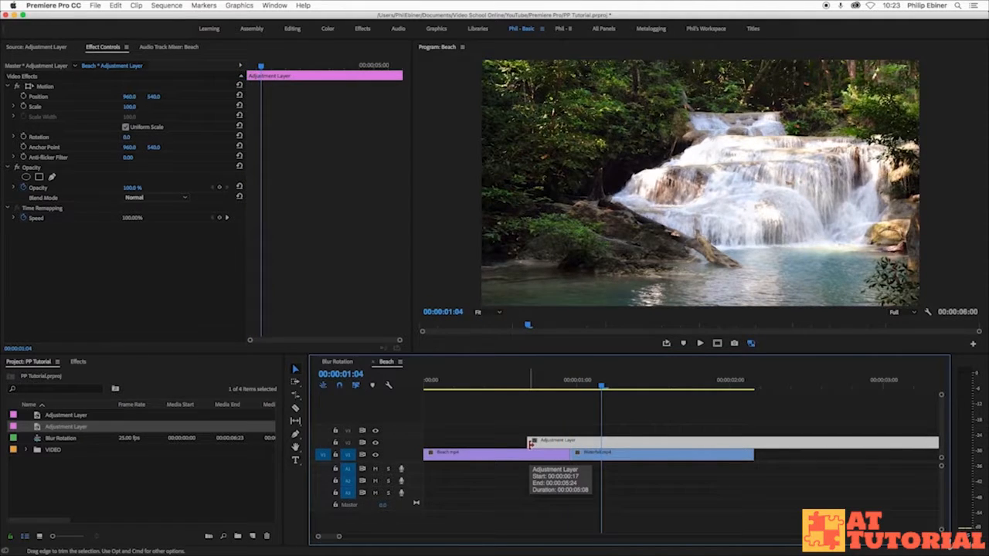
key(shift+Left)
key(shift+Right)
key(Right)
key(Right)
key(r)
key(c)
click(615, 443)
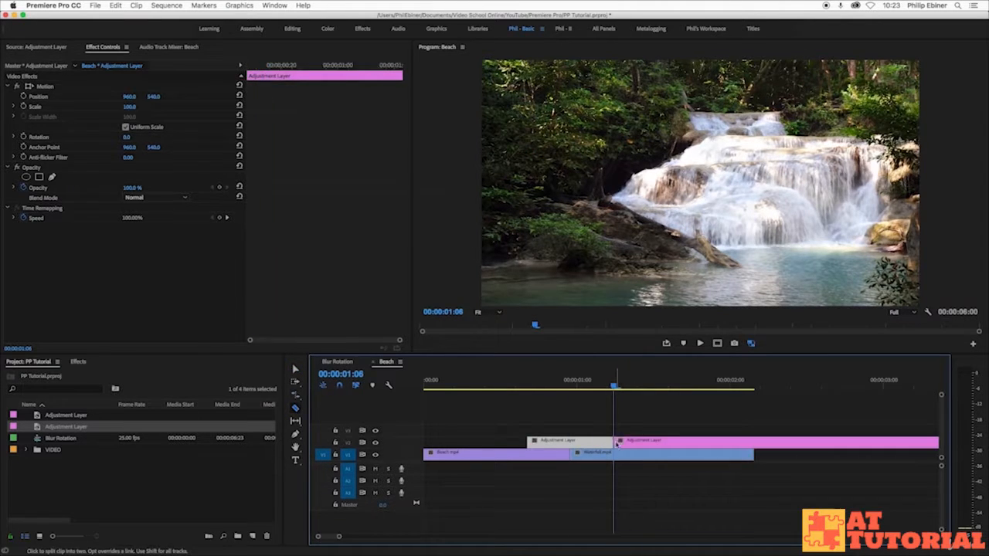
key(v)
click(636, 443)
key(Delete)
Duplicate the shortened adjustment layer onto V3 directly above the original, with the playhead at 00:00:00:22
mouse_move(560, 382)
mouse_down()
mouse_move(577, 381)
mouse_move(546, 382)
mouse_move(560, 388)
mouse_up()
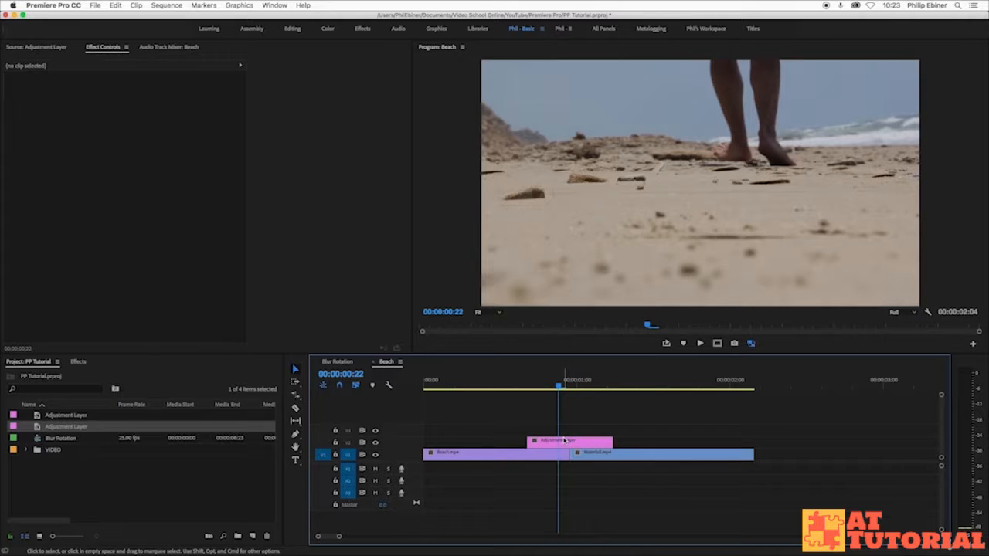
drag(564, 440, 570, 430)
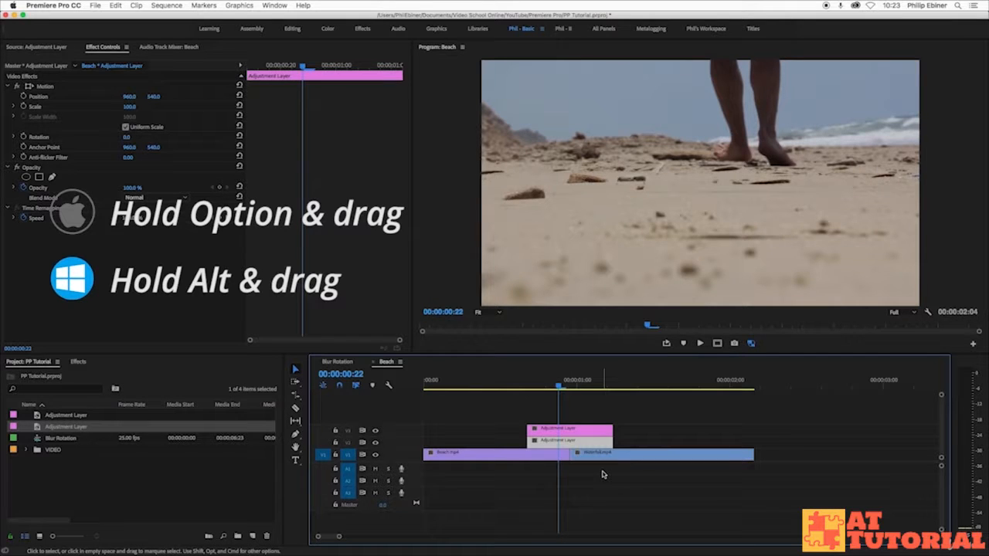
key(Left)
mouse_move(562, 397)
mouse_down()
mouse_move(532, 398)
mouse_move(600, 400)
mouse_move(531, 409)
mouse_move(561, 410)
mouse_up()
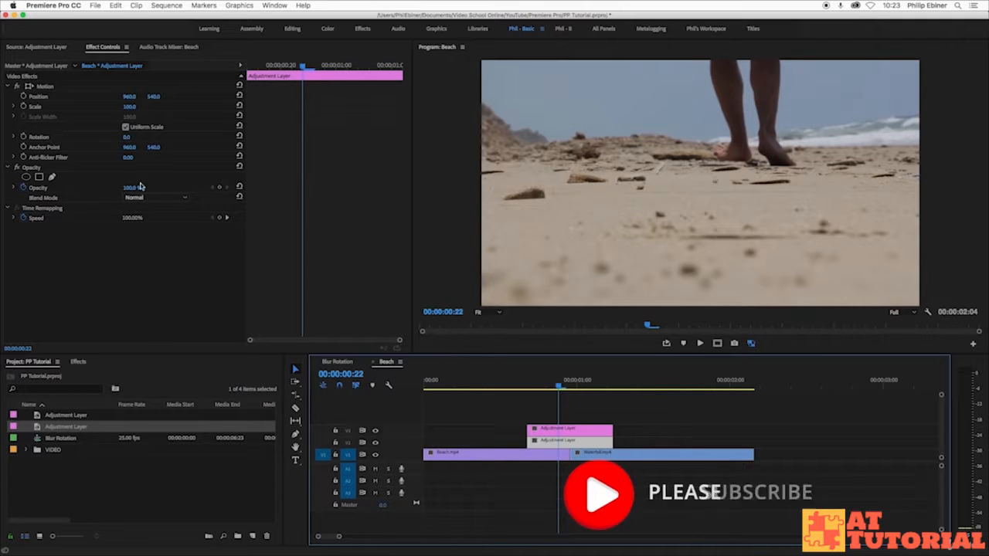
Find the Transform effect under Distort and apply it to the upper adjustment layer on V3
click(78, 362)
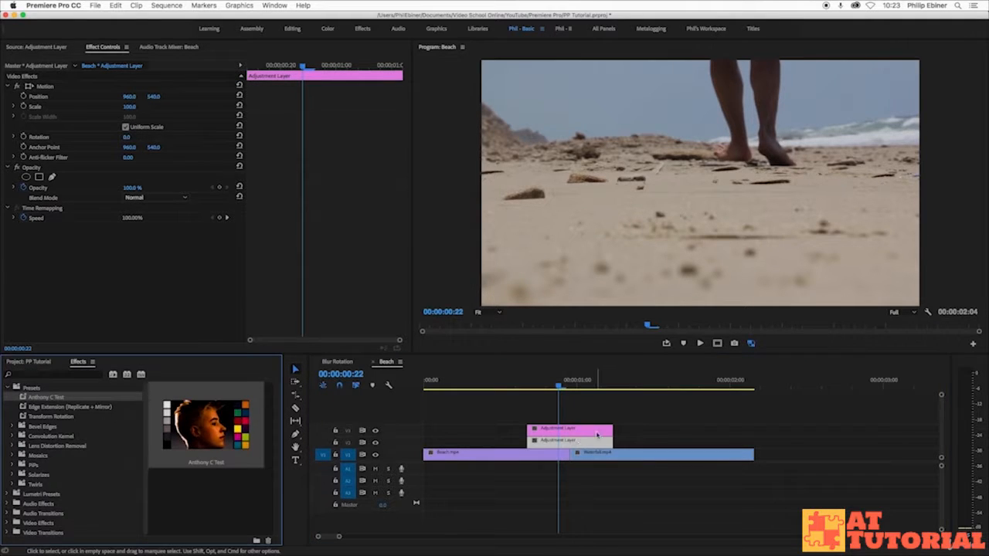
click(569, 440)
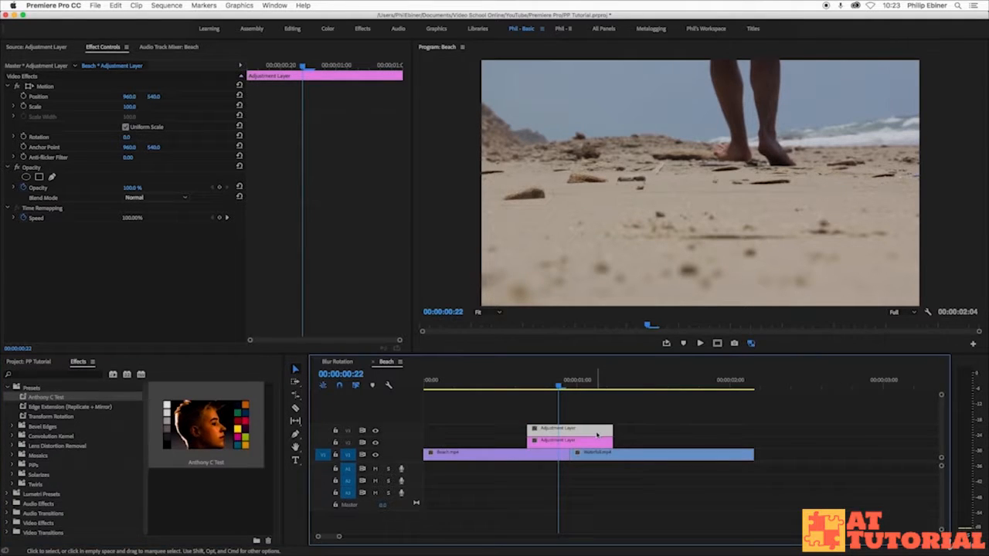
click(54, 375)
text(trans)
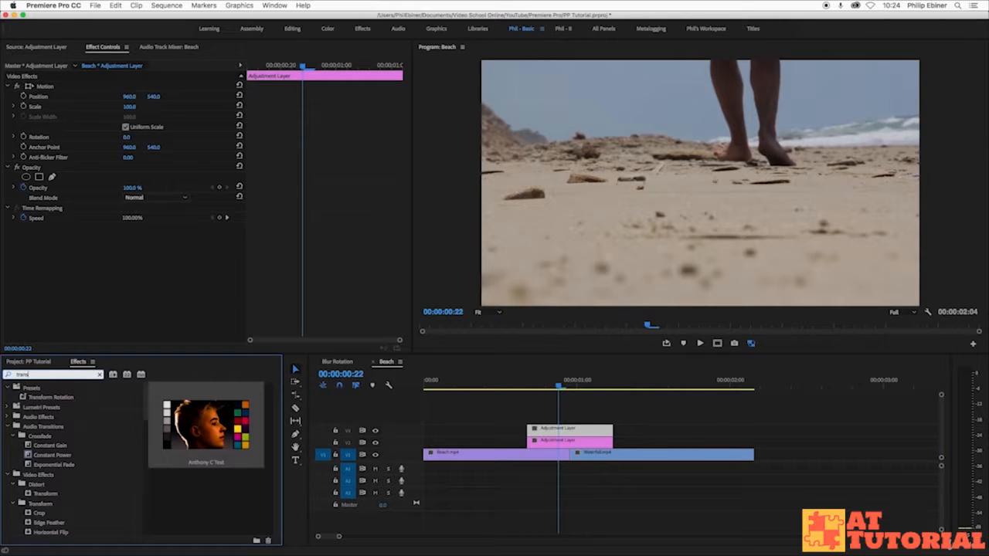
text(form)
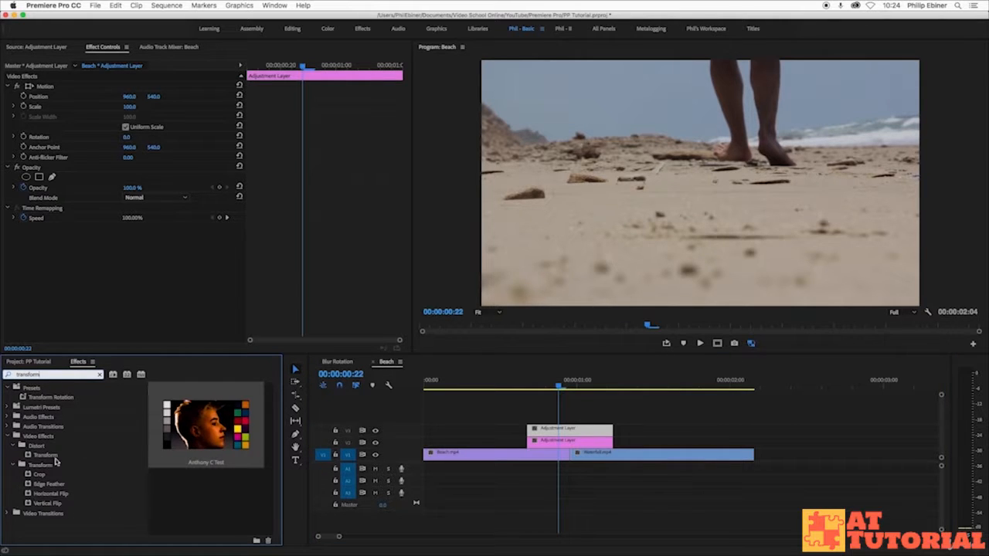
click(47, 455)
drag(305, 428, 564, 433)
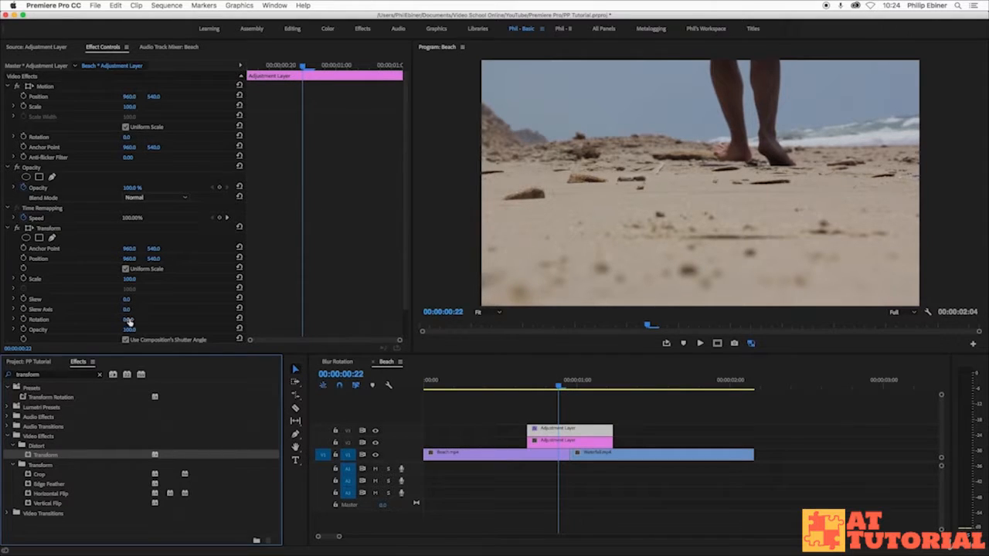
Try out the Transform rotation on the upper adjustment layer and set the rotation values back to 0
mouse_move(128, 321)
mouse_down()
mouse_move(393, 320)
mouse_move(129, 320)
mouse_up()
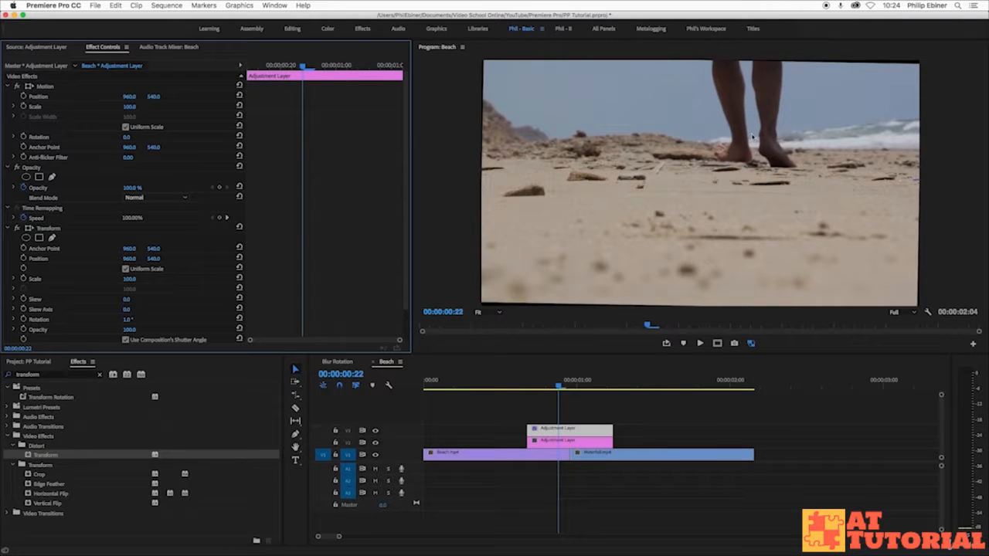
drag(753, 124, 525, 324)
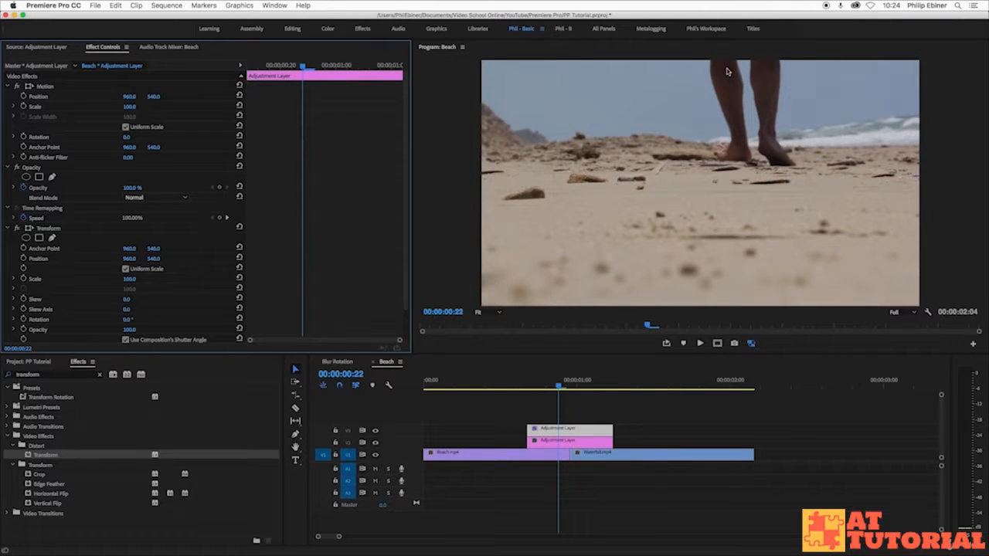
click(554, 445)
click(579, 437)
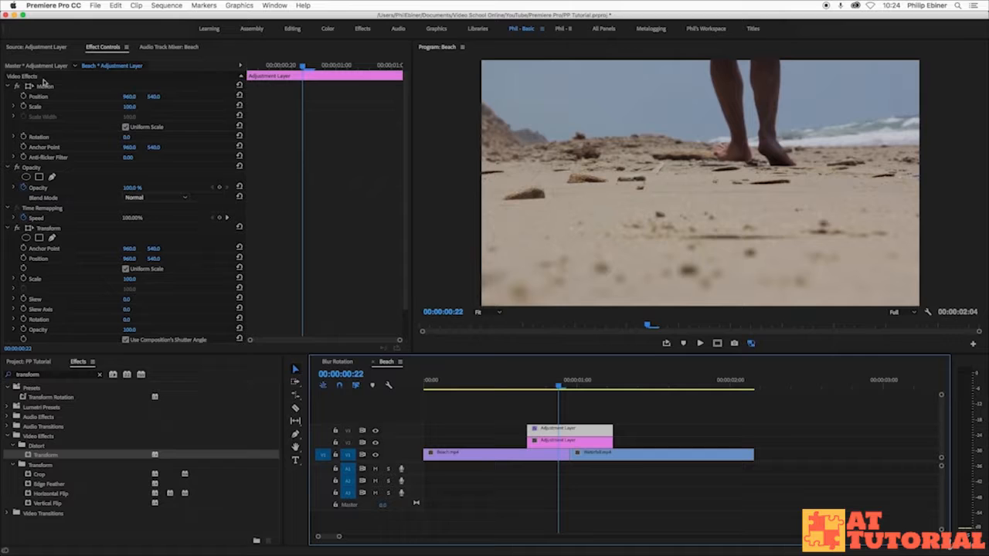
click(128, 139)
text(0)
key(Return)
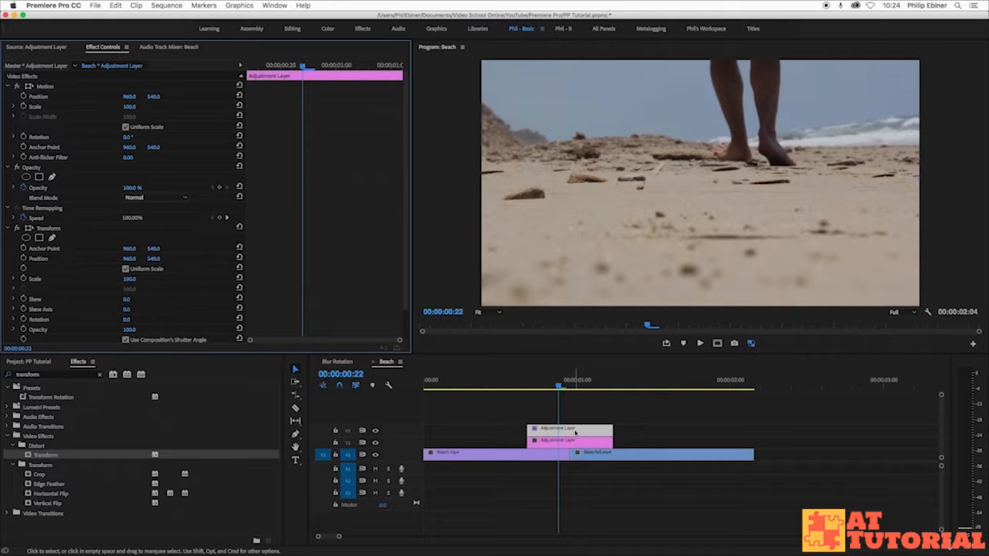
Apply the Replicate effect to the lower adjustment layer on V2 and set its count to 3
click(573, 436)
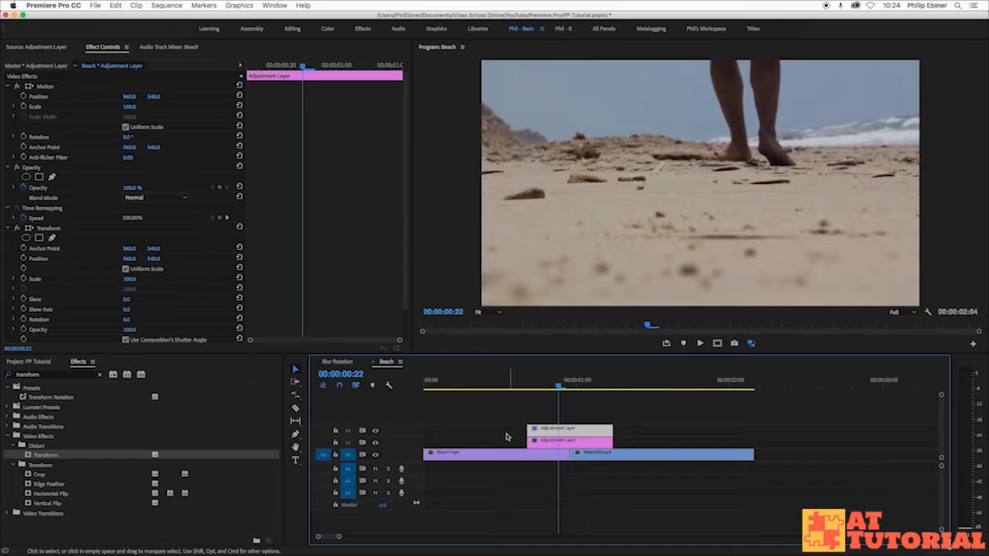
key(=)
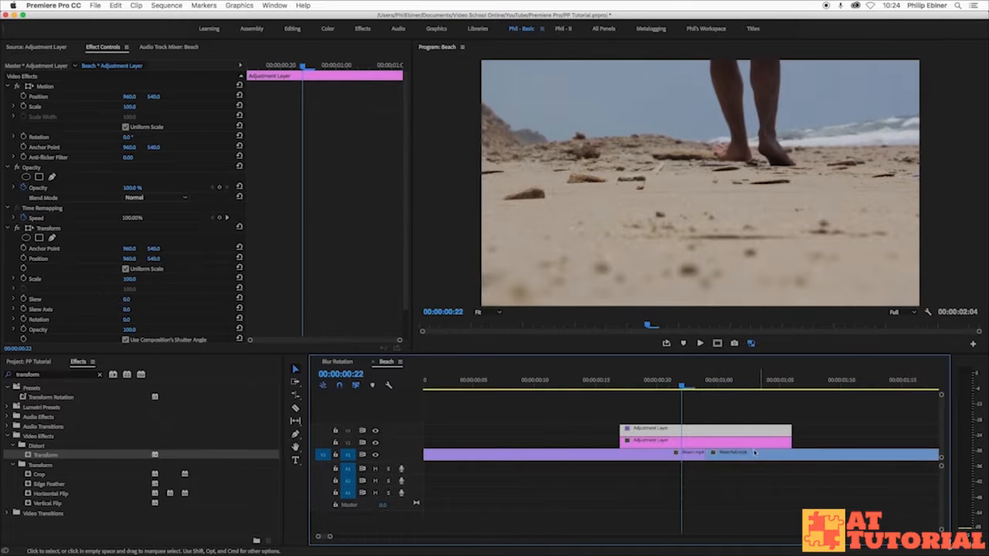
click(730, 429)
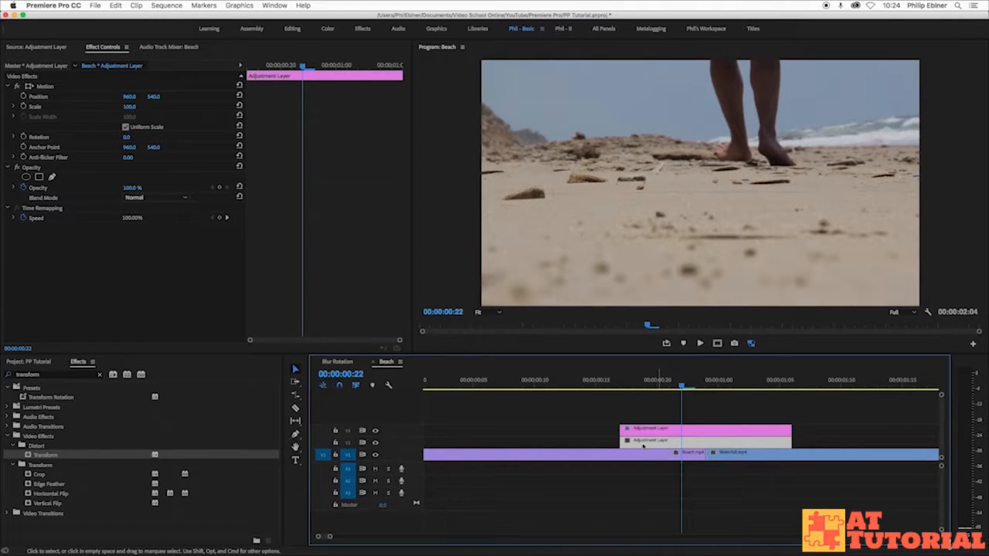
click(99, 374)
text(replic)
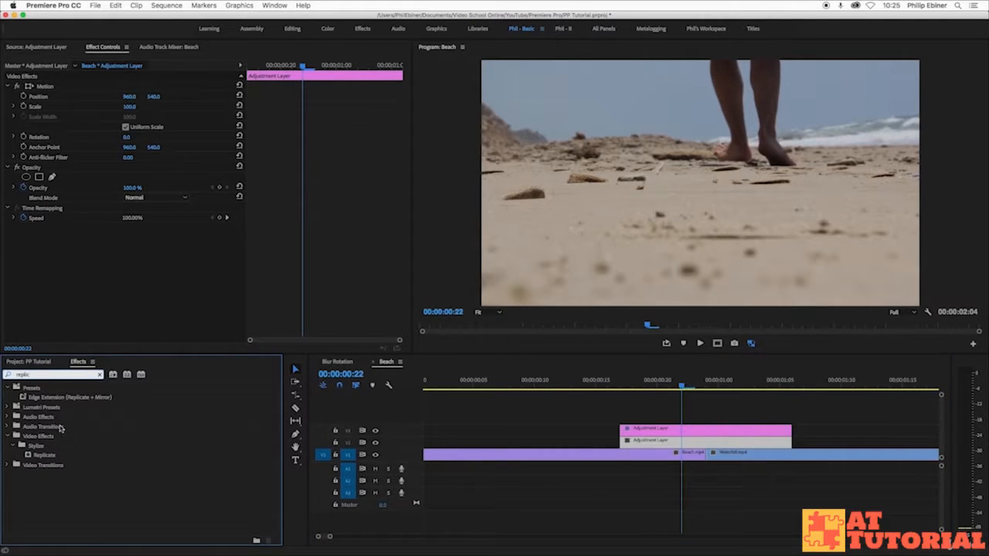
drag(45, 460, 671, 444)
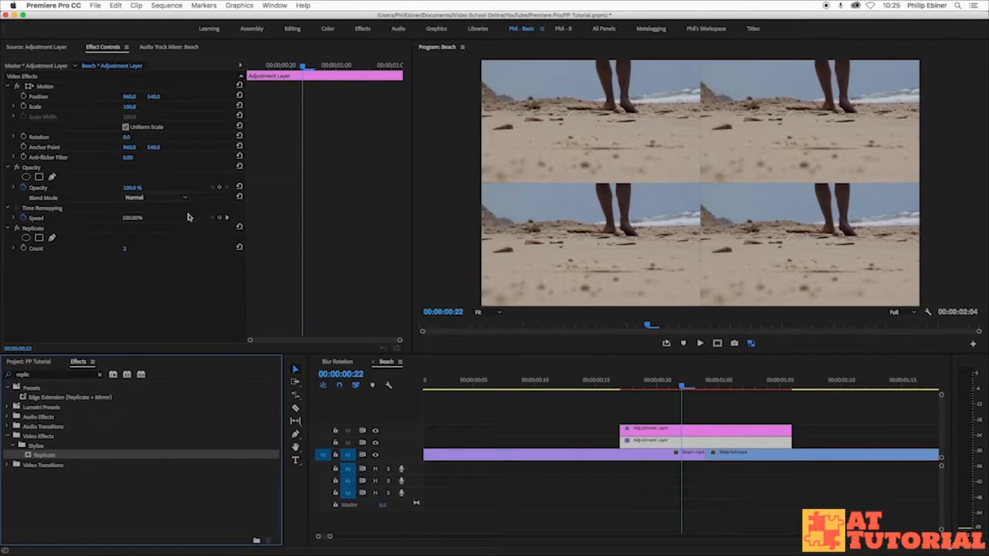
click(127, 248)
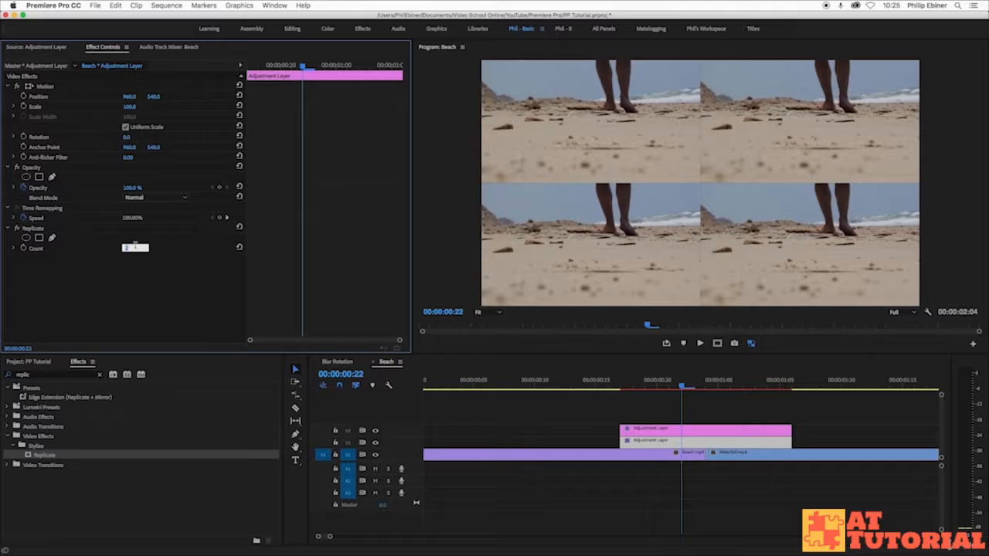
text(3)
key(Return)
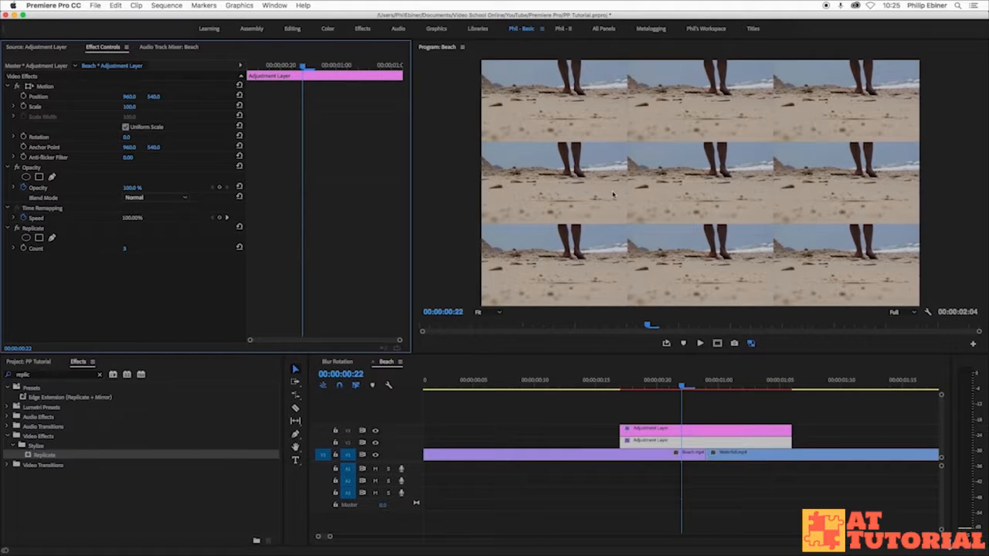
Add the Mirror effect to the lower adjustment layer and set its reflection angle to 90°
click(64, 374)
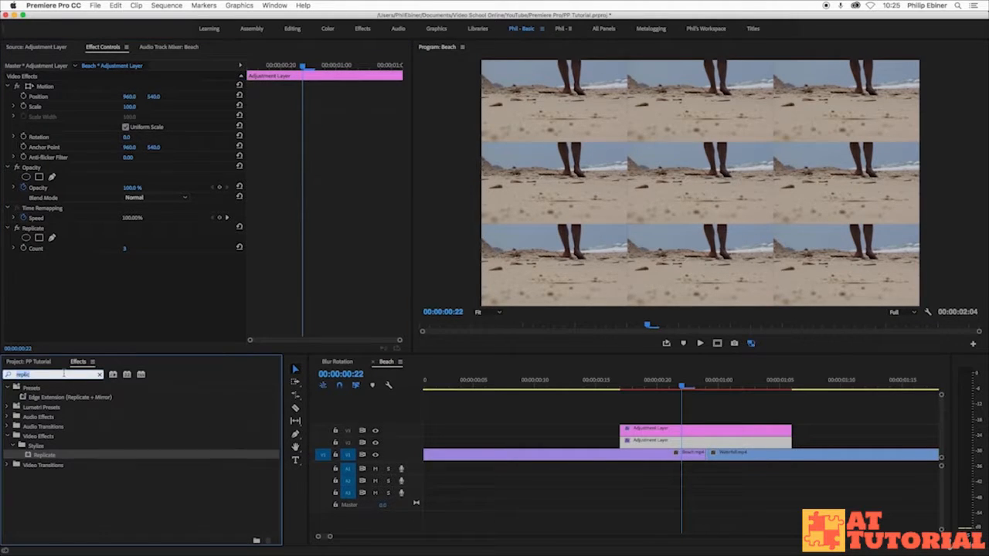
text(mirror)
drag(41, 454, 635, 430)
drag(647, 446, 648, 446)
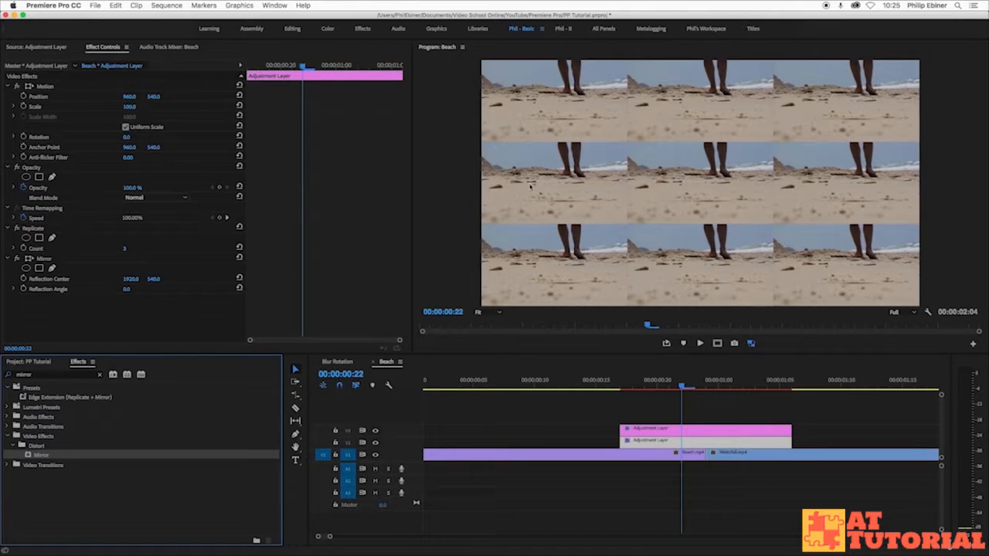
click(128, 290)
text(9)
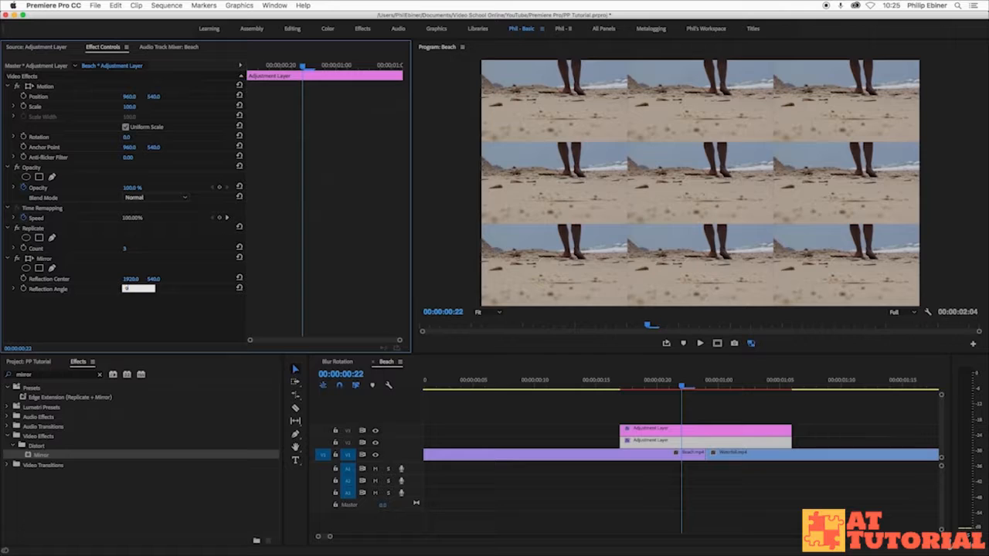
text(0)
key(Return)
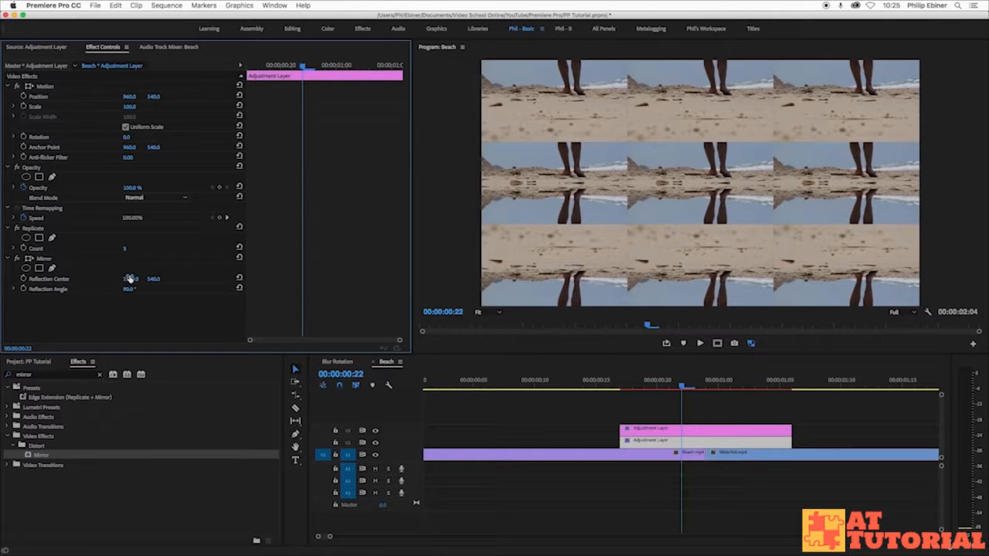
Enlarge the program preview and set the first Mirror's vertical reflection center to 719 so the middle row reflects seamlessly downward
mouse_move(154, 279)
mouse_down()
mouse_move(232, 278)
mouse_move(157, 280)
mouse_up()
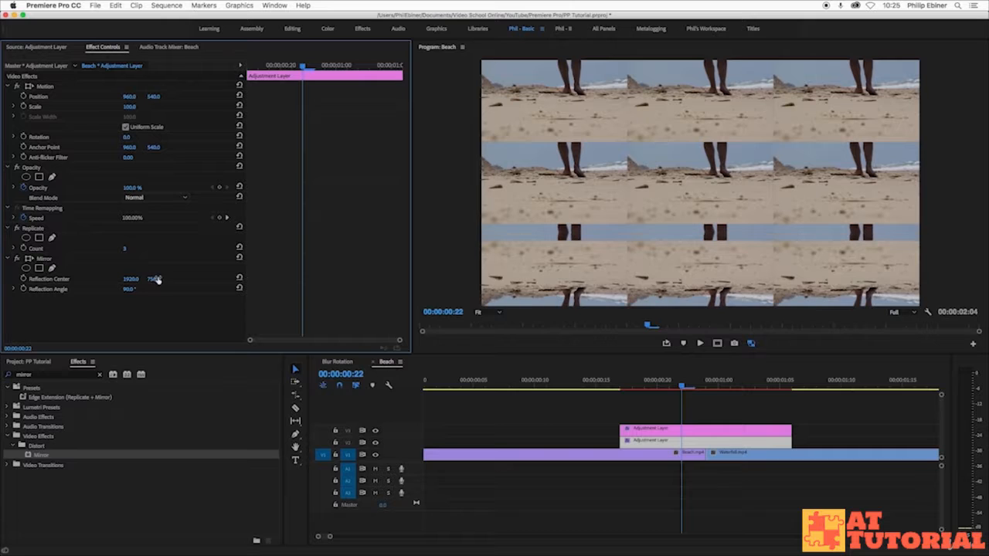
drag(412, 352, 338, 397)
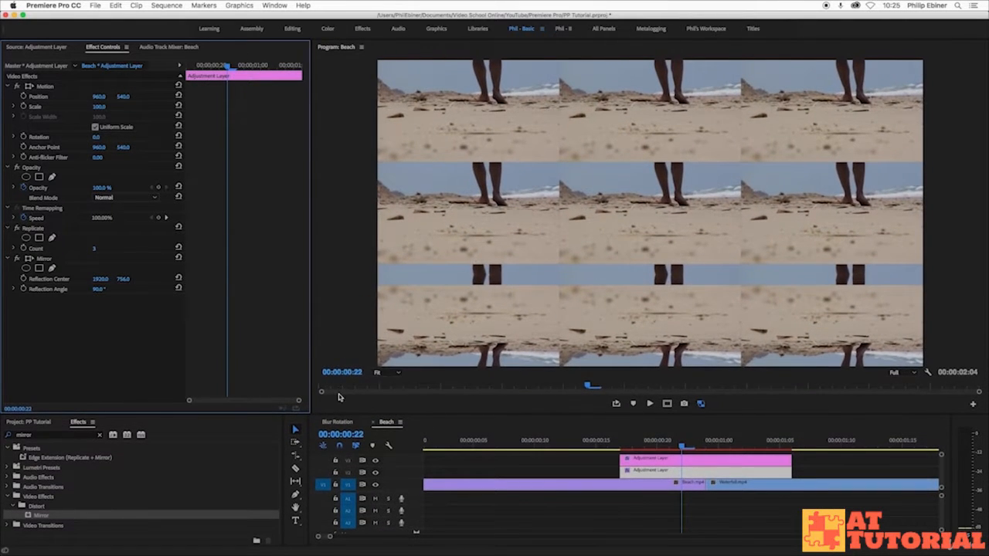
drag(125, 279, 101, 279)
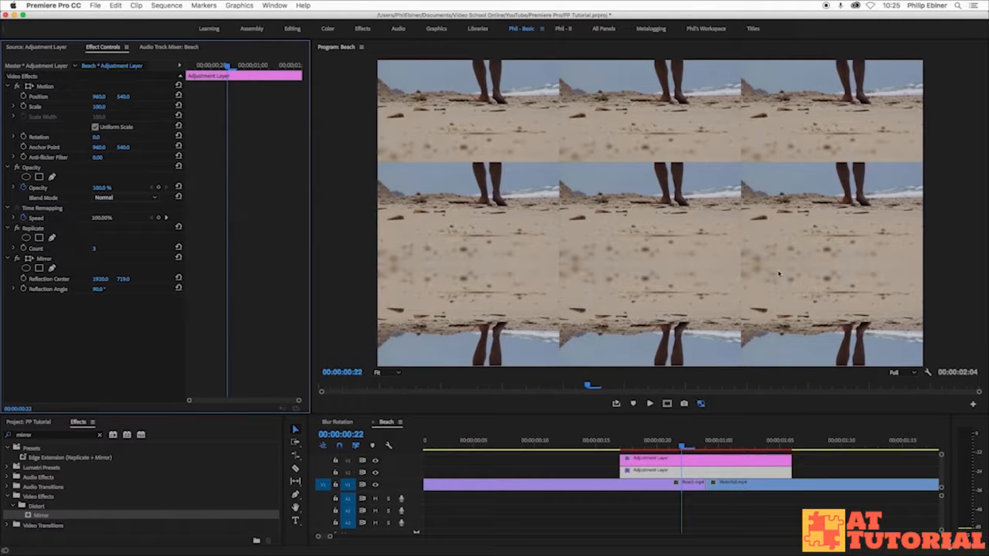
Add a second Mirror effect with a reflection angle of -90° and a vertical reflection center of 362
drag(51, 514, 101, 331)
click(106, 329)
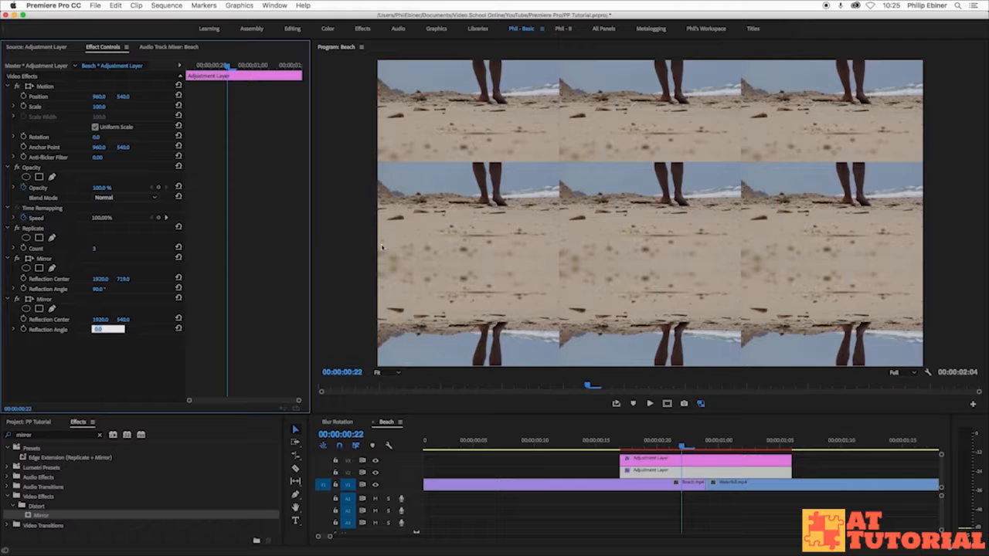
text(-90)
key(Return)
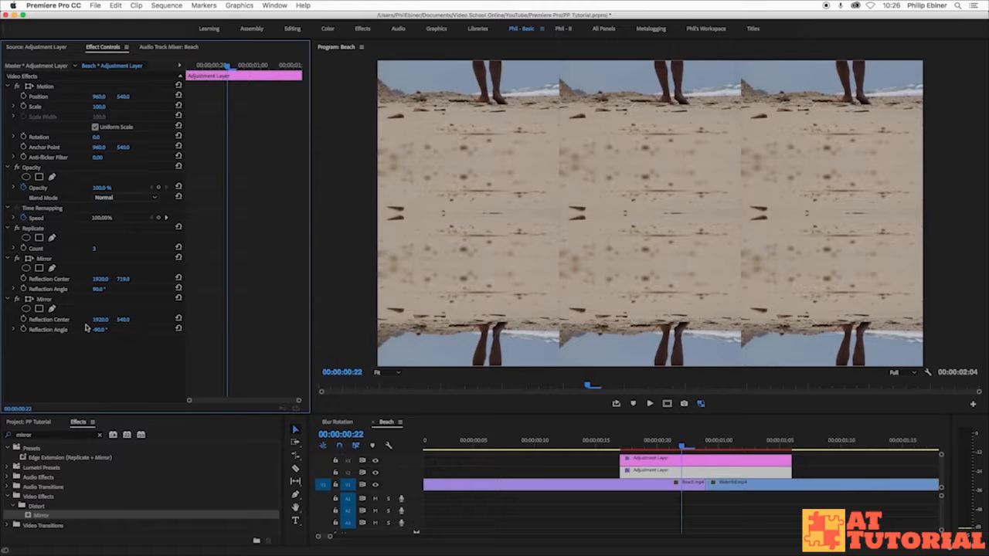
drag(128, 319, 76, 319)
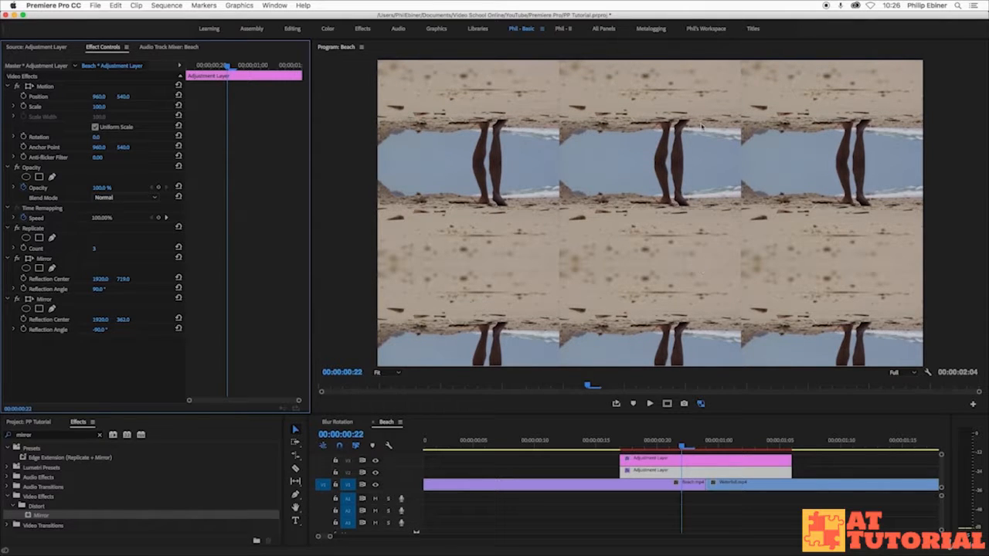
Add a third Mirror effect and move its reflection center horizontally to 1278, at the seam of the last column
drag(44, 515, 108, 371)
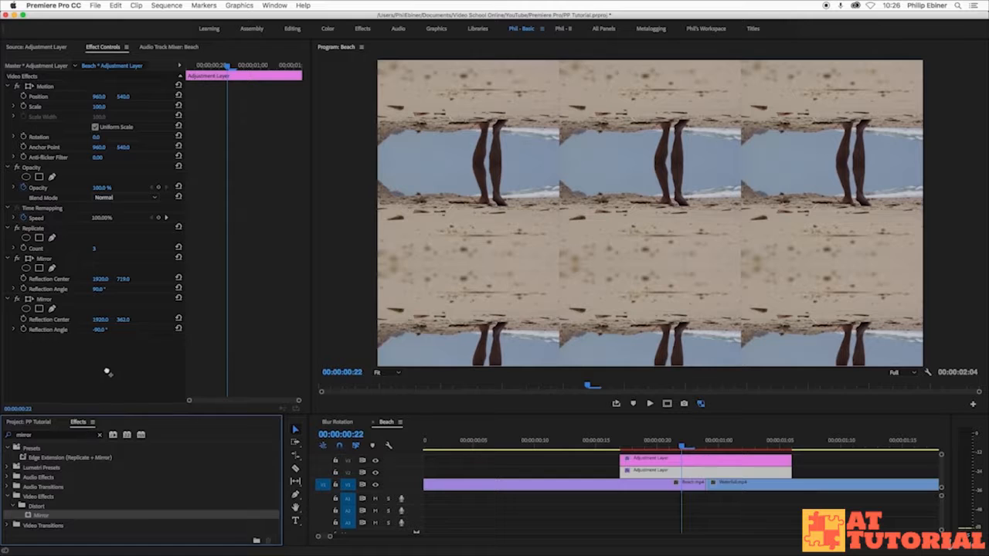
click(96, 373)
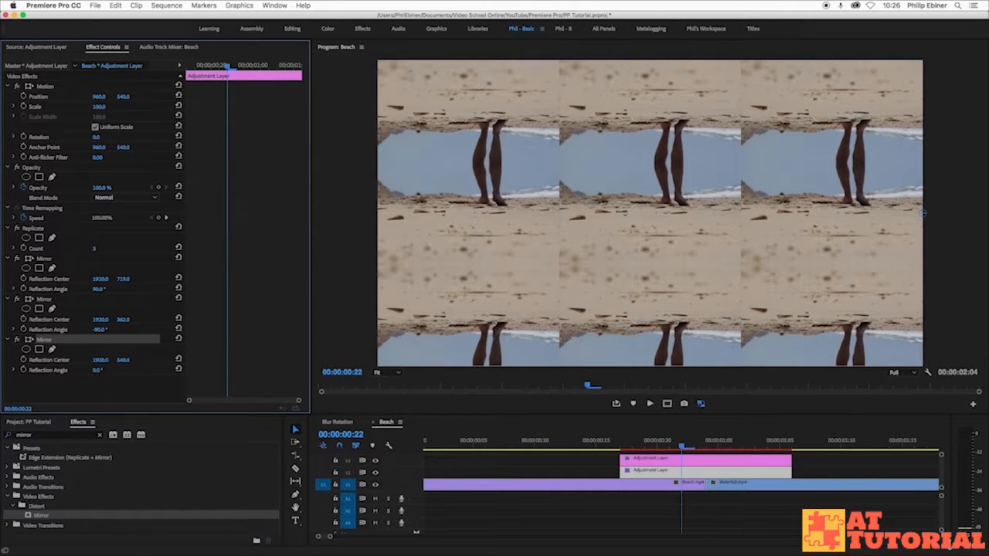
drag(922, 213, 740, 213)
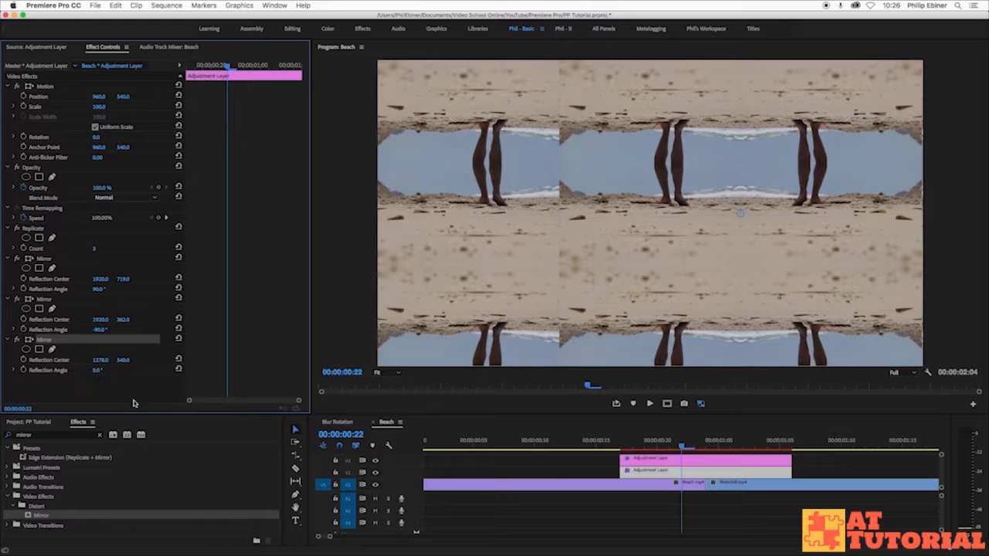
Add a fourth Mirror effect with a reflection angle of 180° and a horizontal reflection center of 647
drag(39, 519, 86, 382)
click(95, 387)
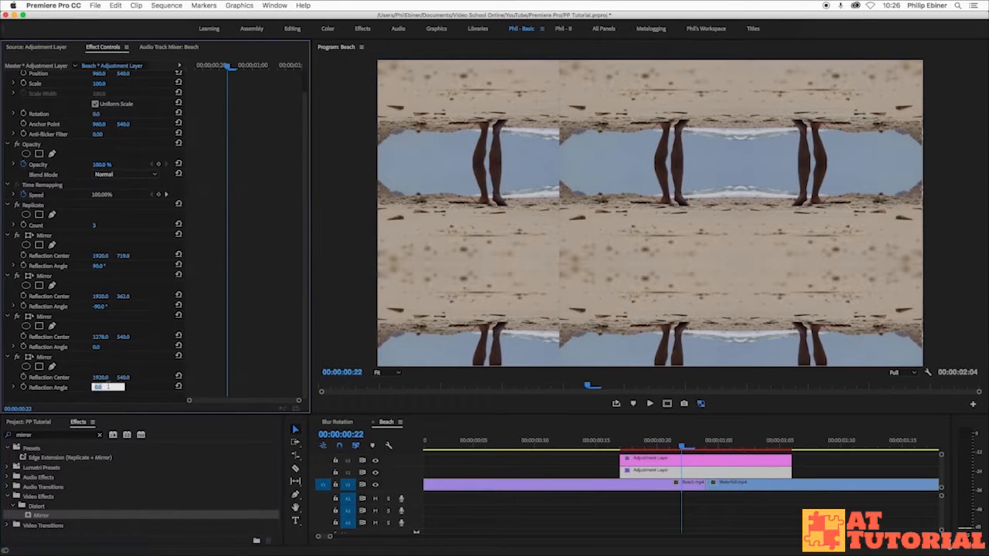
text(180)
key(Return)
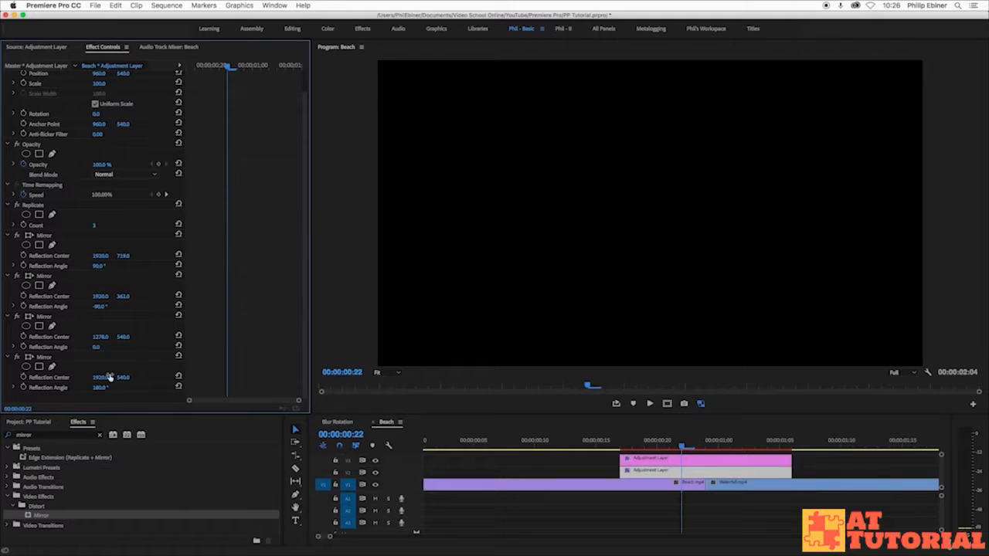
drag(105, 378, 69, 378)
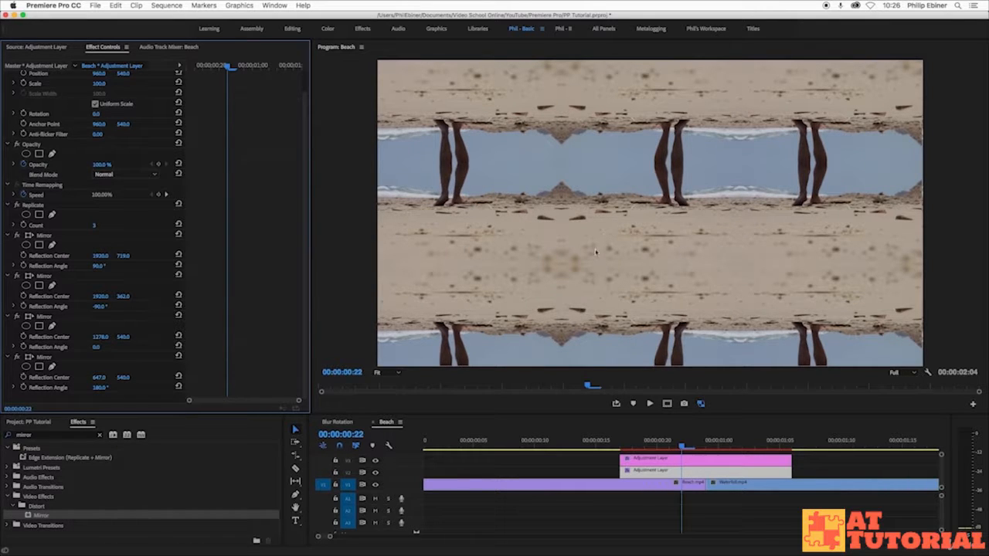
Save the project and set the Transform scale of the upper adjustment layer on V3 to 300
key(super+s)
click(683, 469)
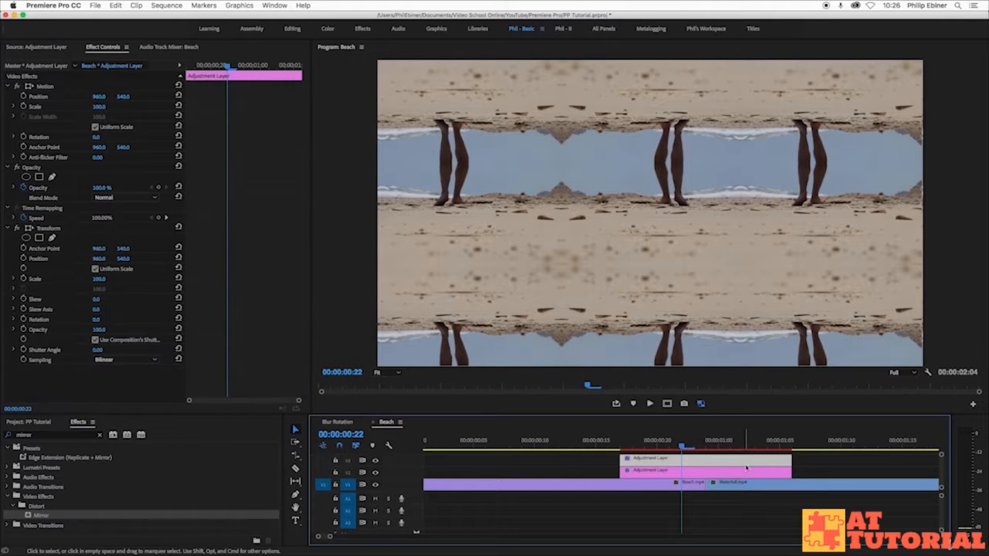
click(100, 278)
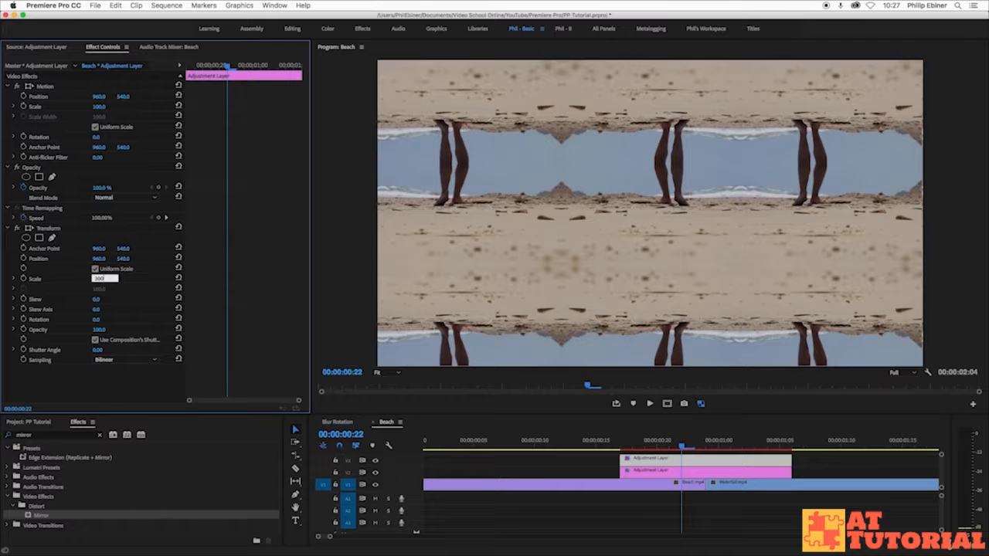
text(300)
key(Return)
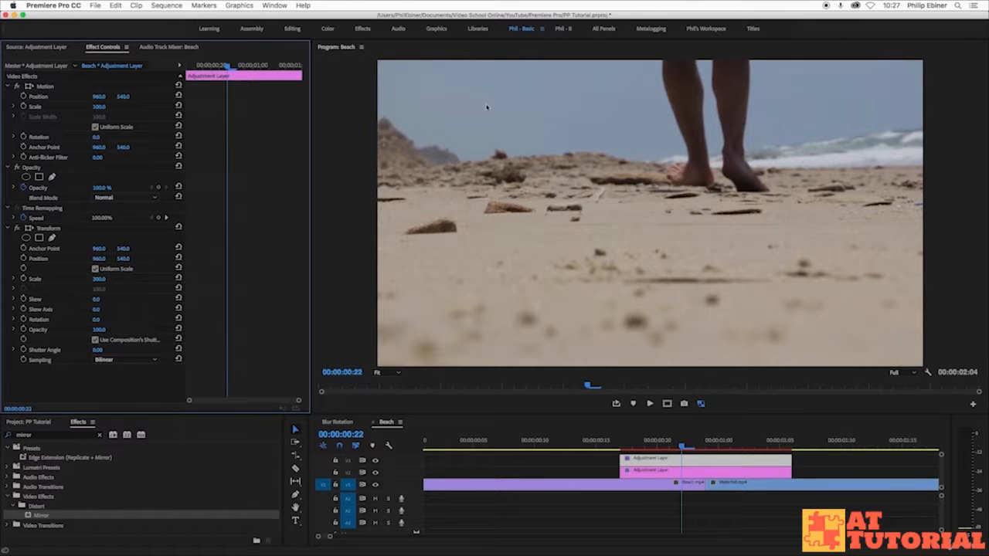
Try a slightly different Transform scale on the upper adjustment layer and set it back to 300
mouse_move(99, 278)
mouse_down()
mouse_move(1, 279)
mouse_move(110, 278)
mouse_up()
click(104, 278)
text(3)
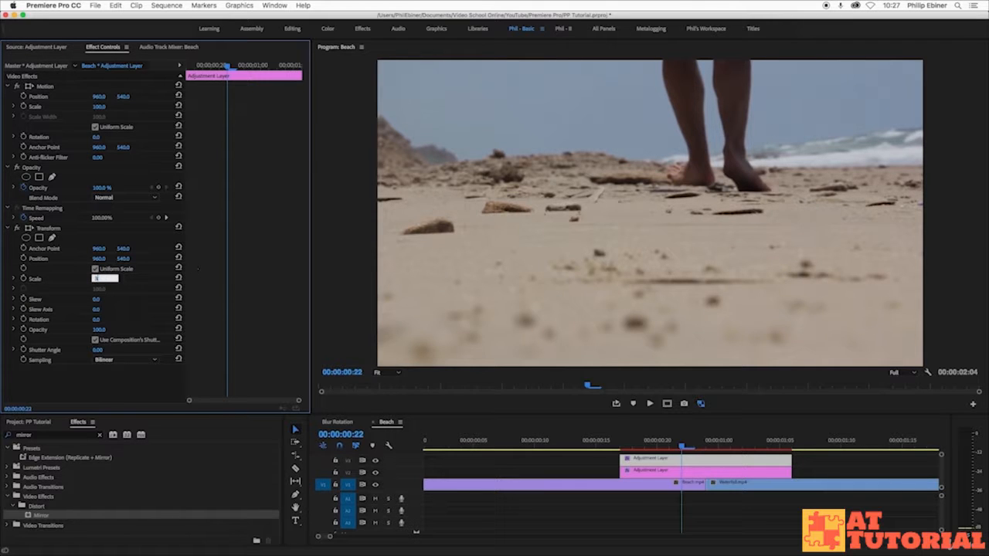
key(Return)
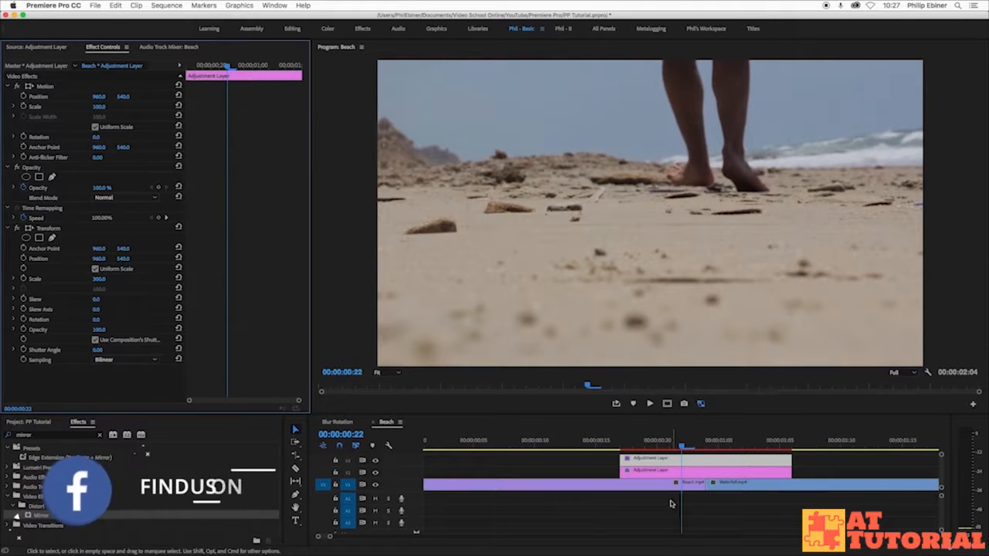
Step back and forth across the start of the adjustment layers to compare the frames with and without the effects
drag(632, 444, 608, 444)
key(Right)
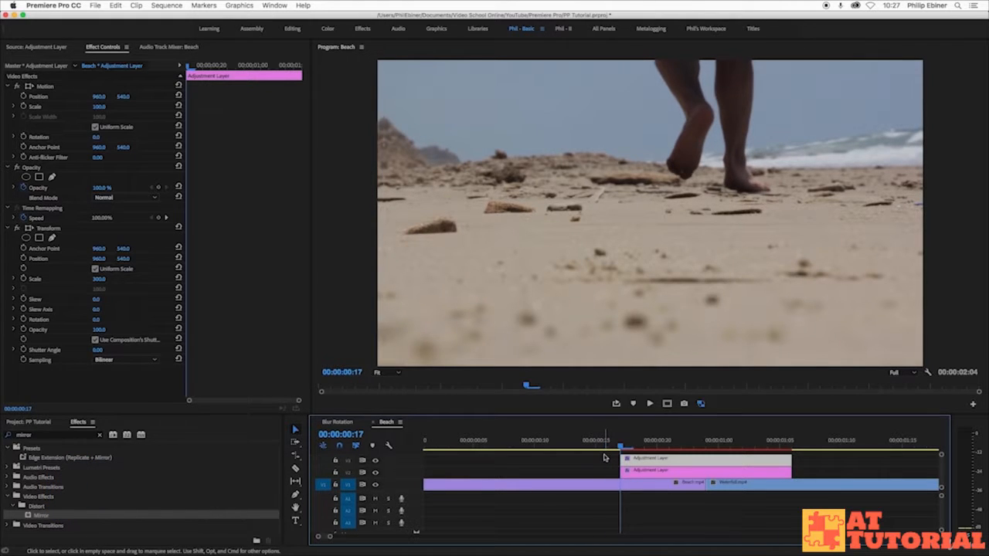
key(Left)
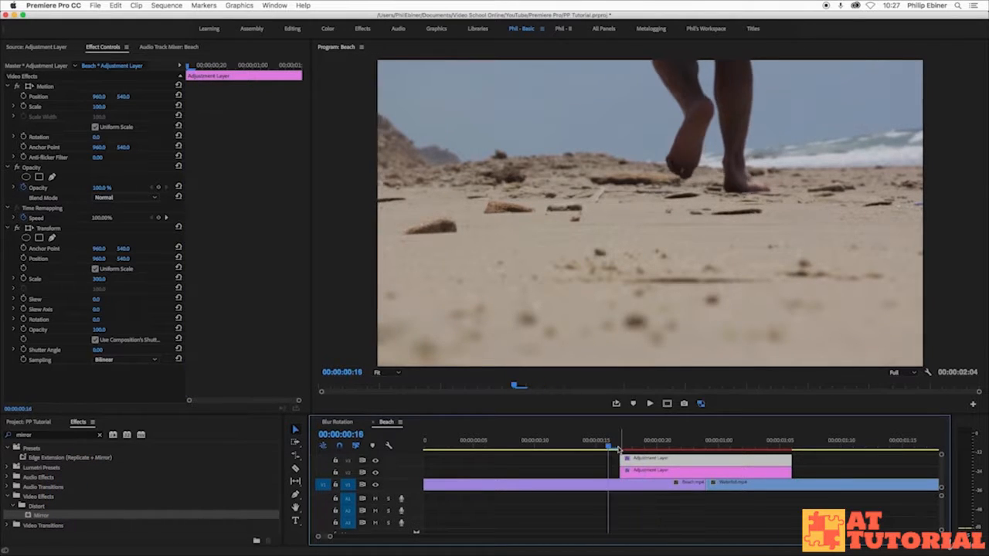
key(Right)
key(Right)
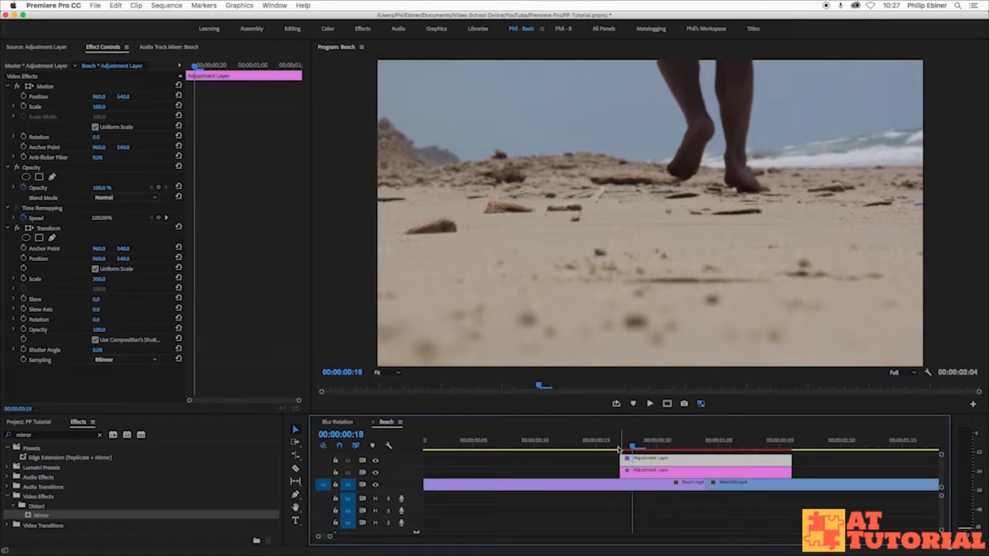
key(Left)
key(Left)
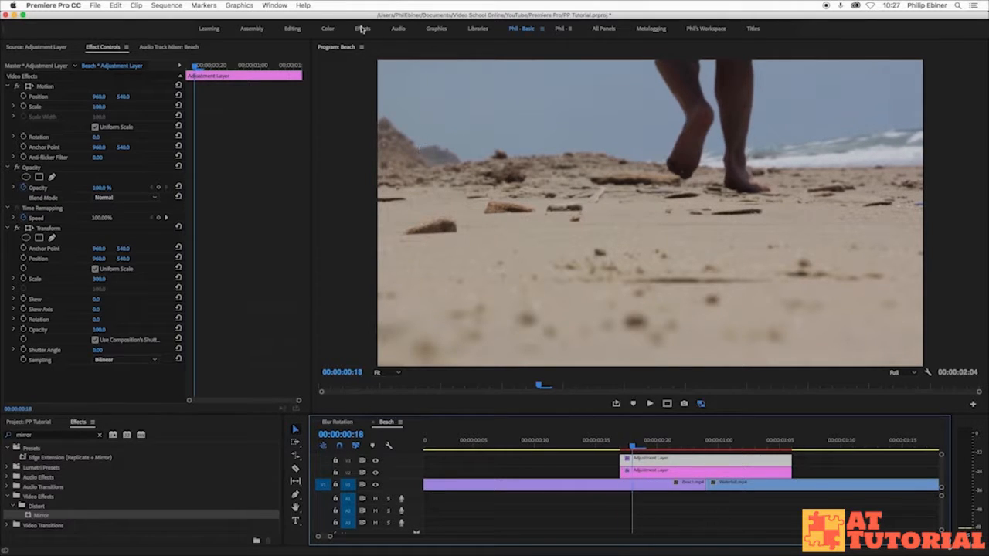
key(Right)
key(Right)
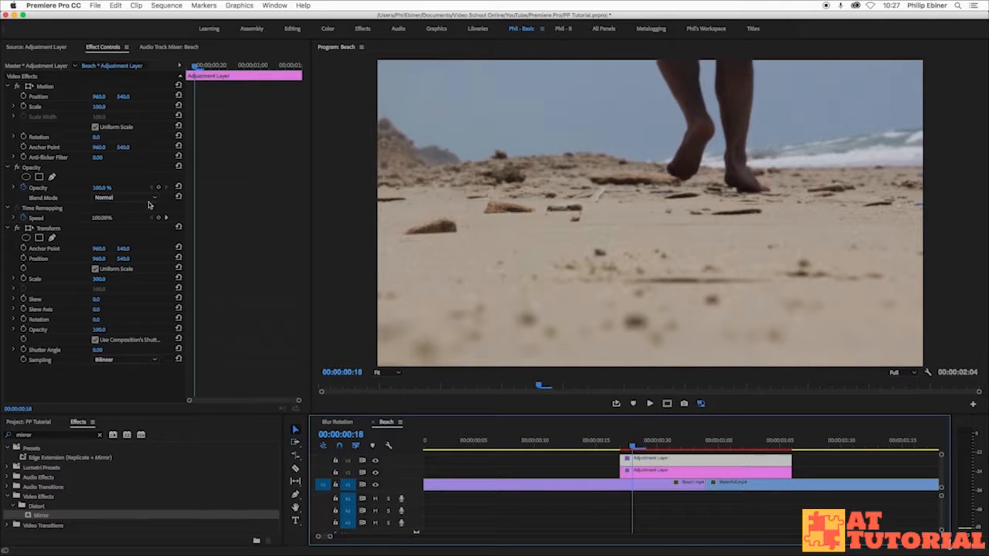
Set the horizontal reflection center of the lower adjustment layer's fourth Mirror effect to 642
click(643, 459)
scroll(196, 257, down, 2)
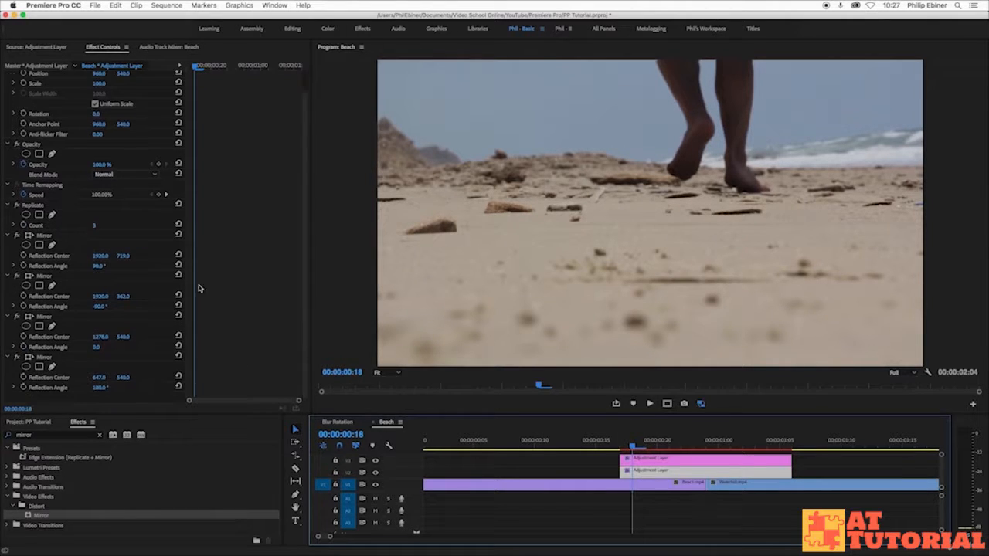
click(100, 386)
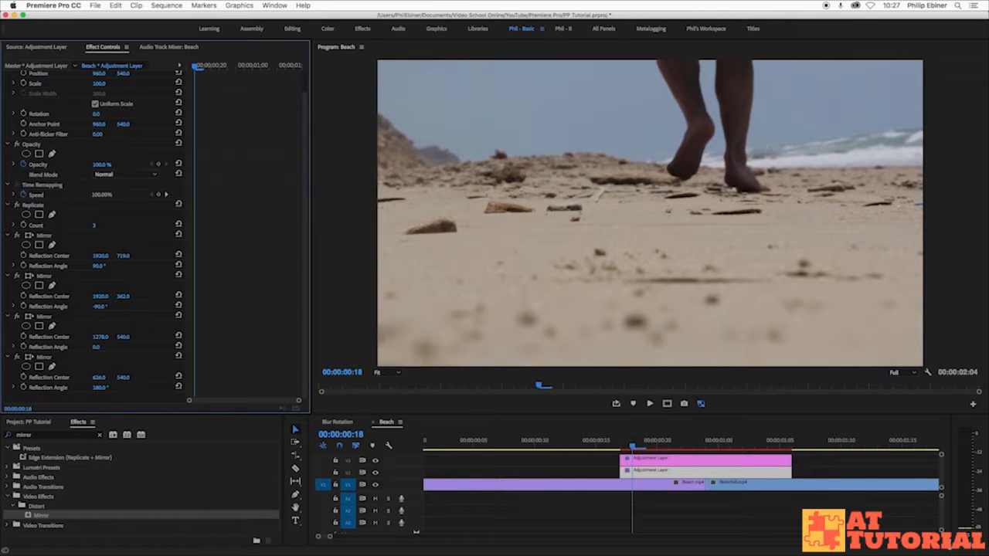
drag(99, 377, 111, 377)
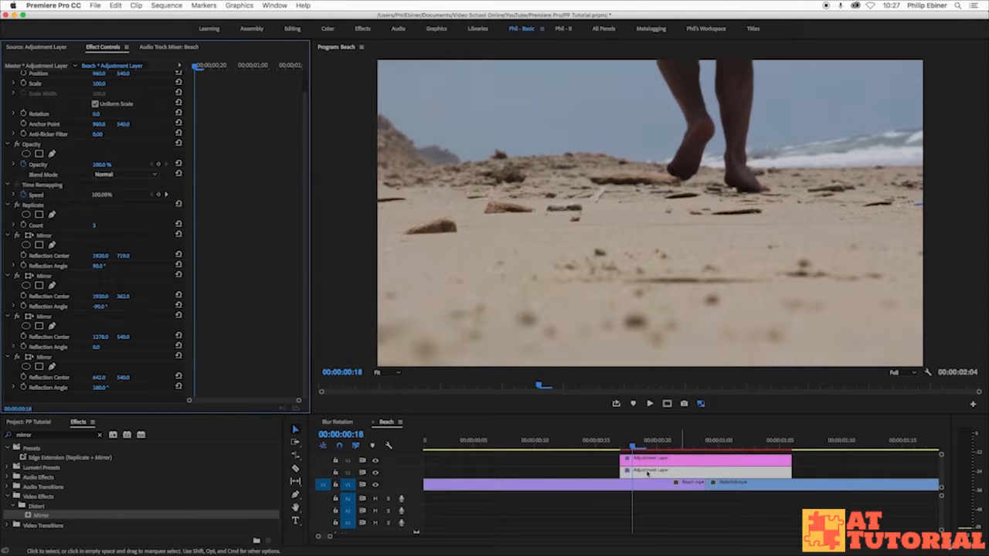
Turn off the composition's shutter angle in the upper adjustment layer's Transform effect and set the shutter angle to 250
click(669, 464)
click(669, 469)
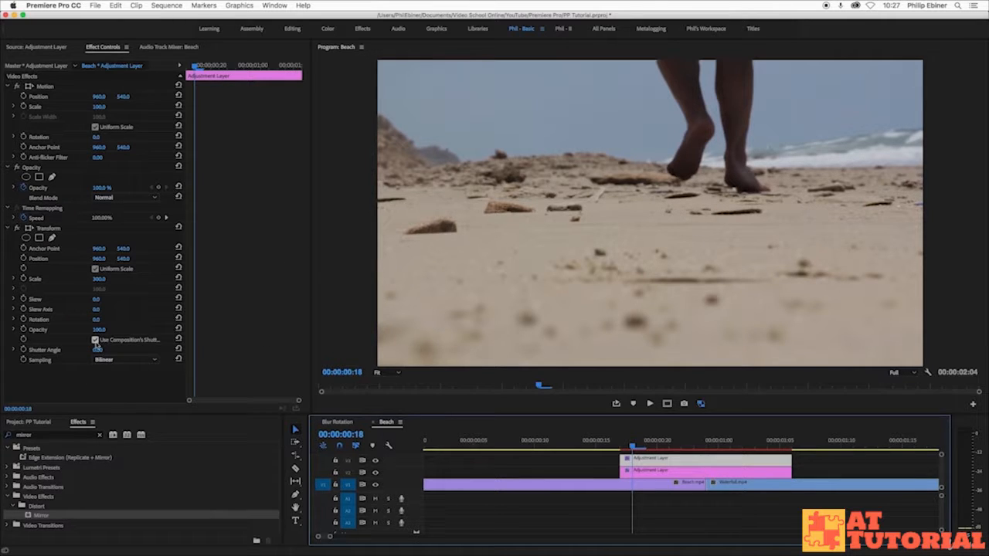
click(95, 340)
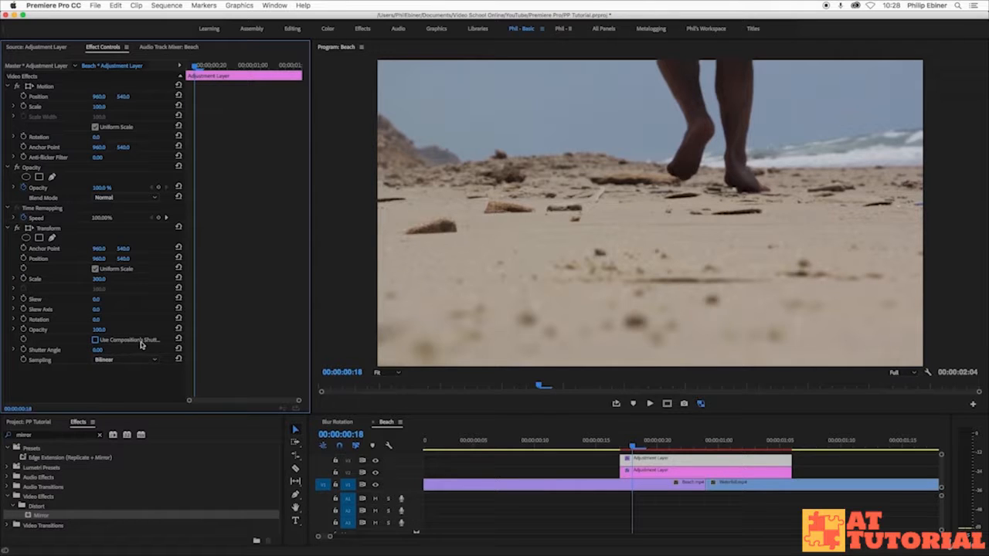
click(98, 350)
text(250)
key(Return)
Keyframe the upper adjustment layer's Transform rotation from 0 at the layer's start to 360° at its end
click(701, 449)
key(space)
drag(701, 451, 670, 461)
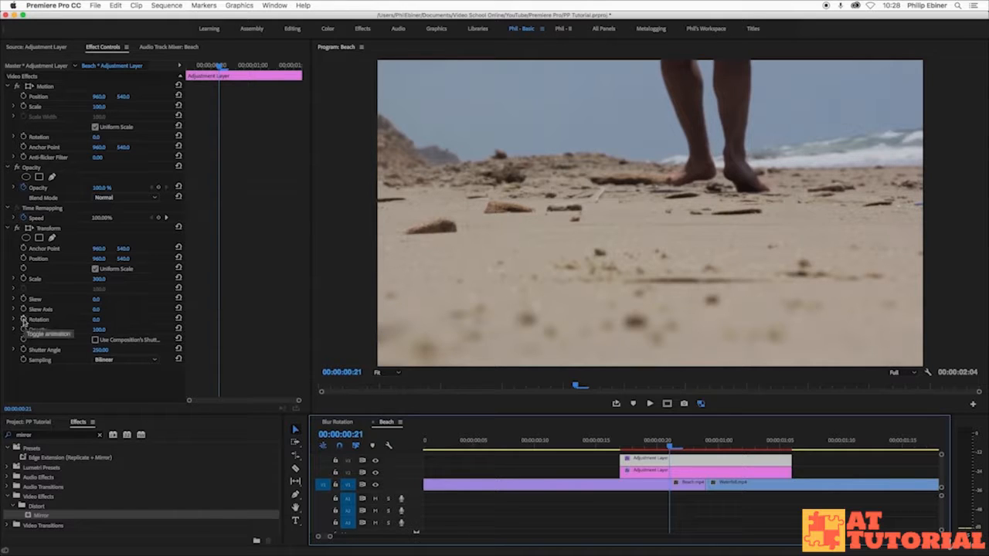
click(23, 320)
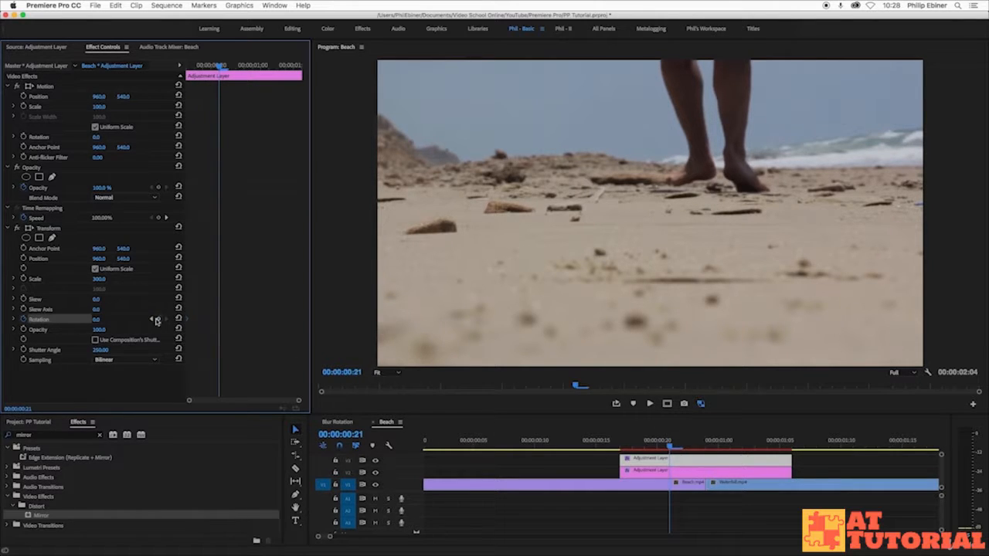
click(99, 319)
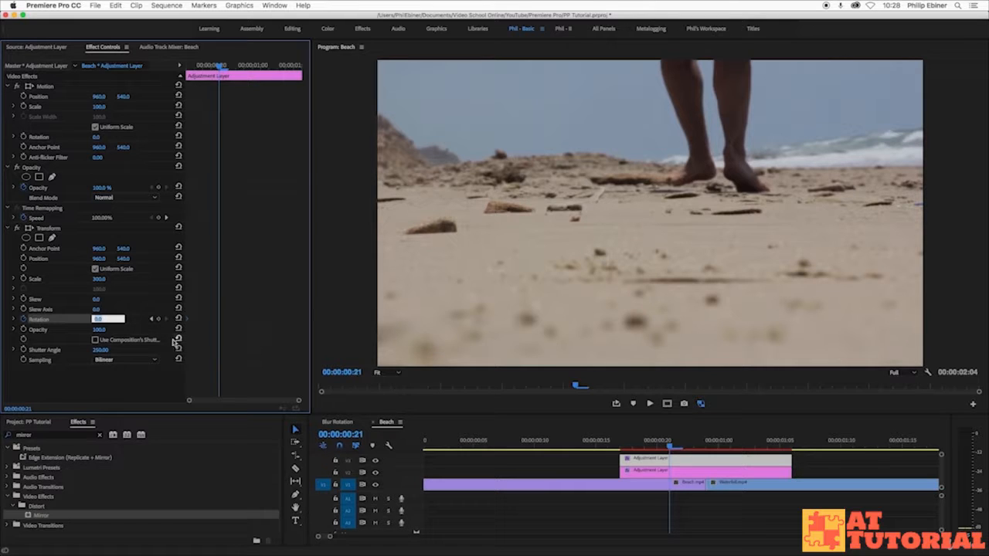
text(360)
key(Return)
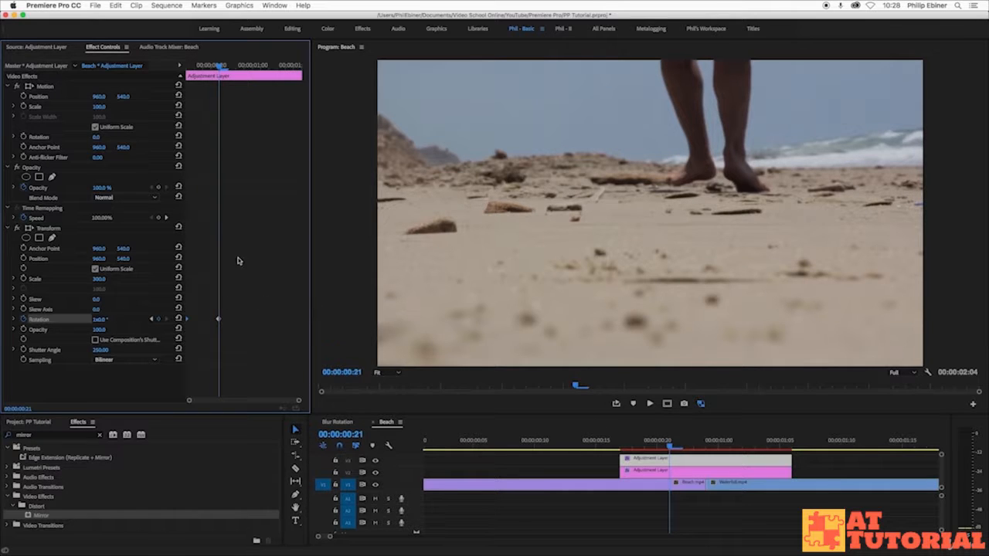
drag(225, 321, 304, 325)
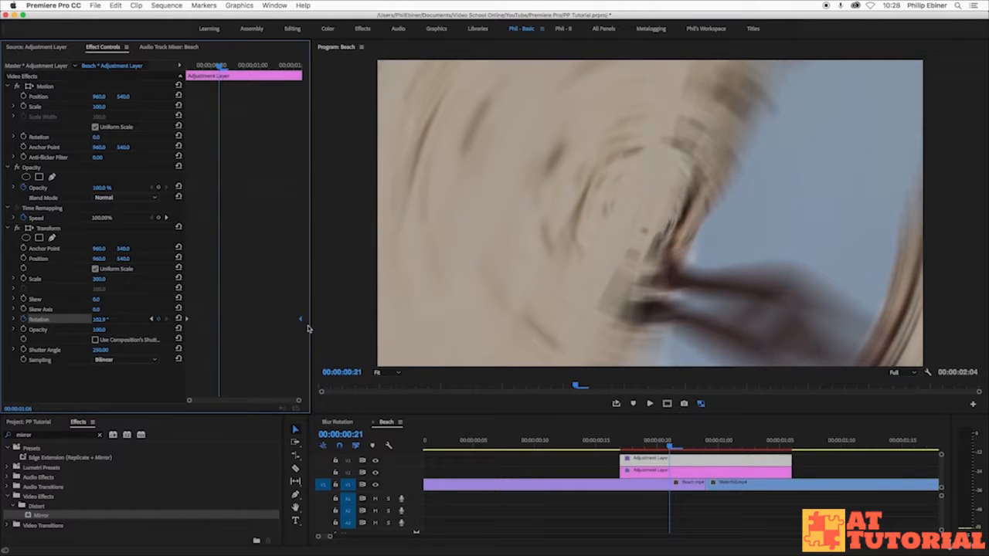
Scrub through the adjustment layers across the cut to check the blurred rotation
drag(658, 448, 754, 461)
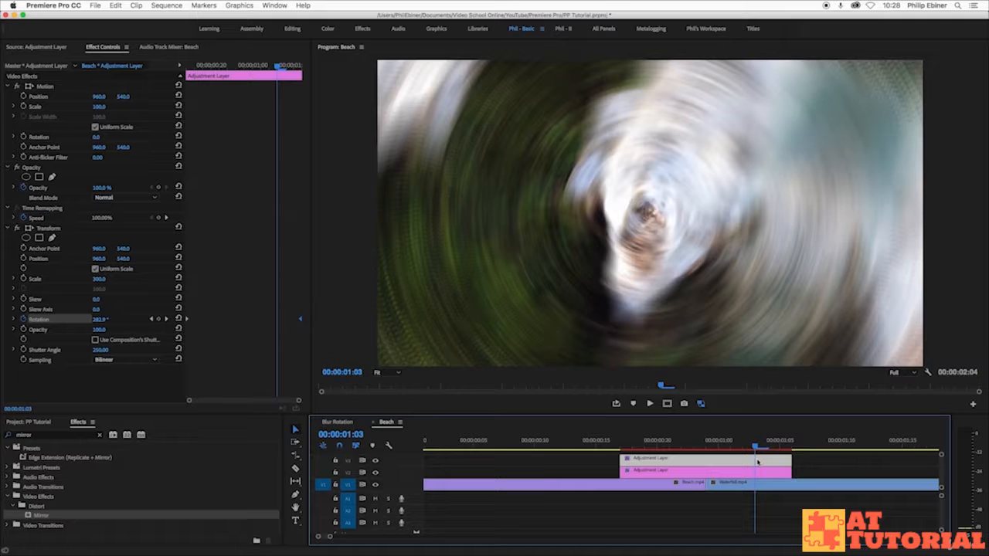
click(646, 447)
drag(657, 445, 723, 451)
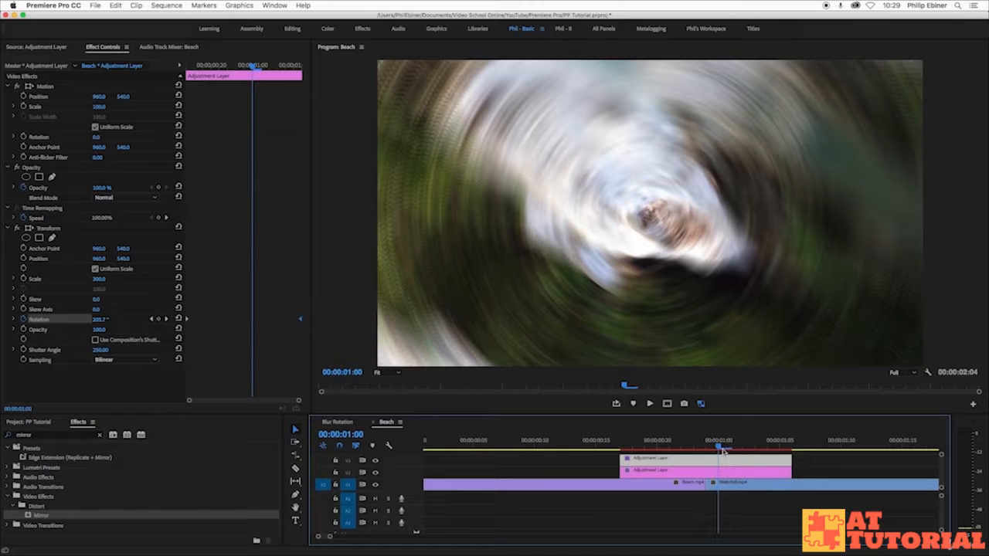
drag(705, 451, 743, 451)
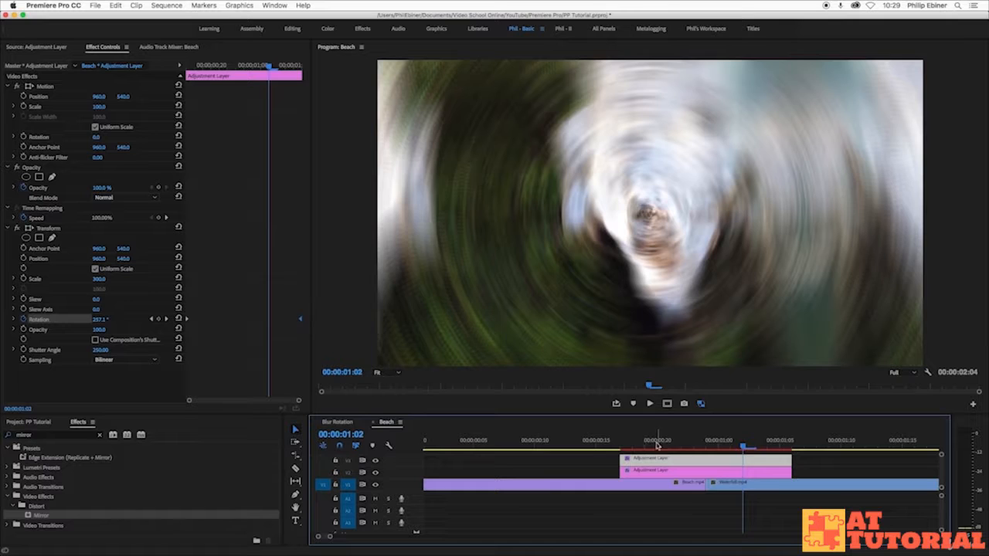
Mark an in point at 00:00:00:08 in the beach clip and an out point in the waterfall clip beyond the adjustment layers
drag(653, 448, 509, 448)
key(i)
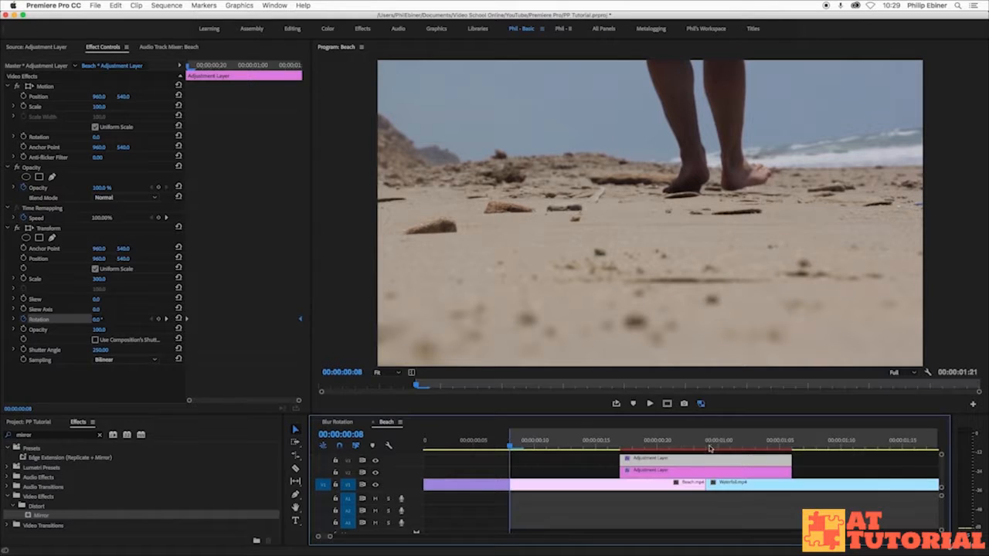
drag(848, 445, 878, 445)
key(o)
Turn on looped playback for the marked range and look through the program monitor's available controls
click(658, 438)
key(space)
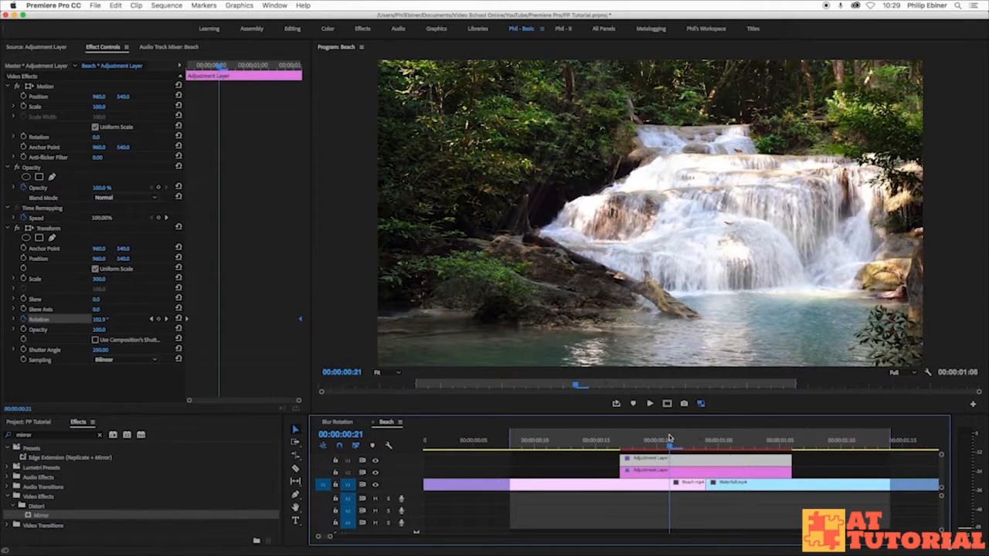
click(616, 403)
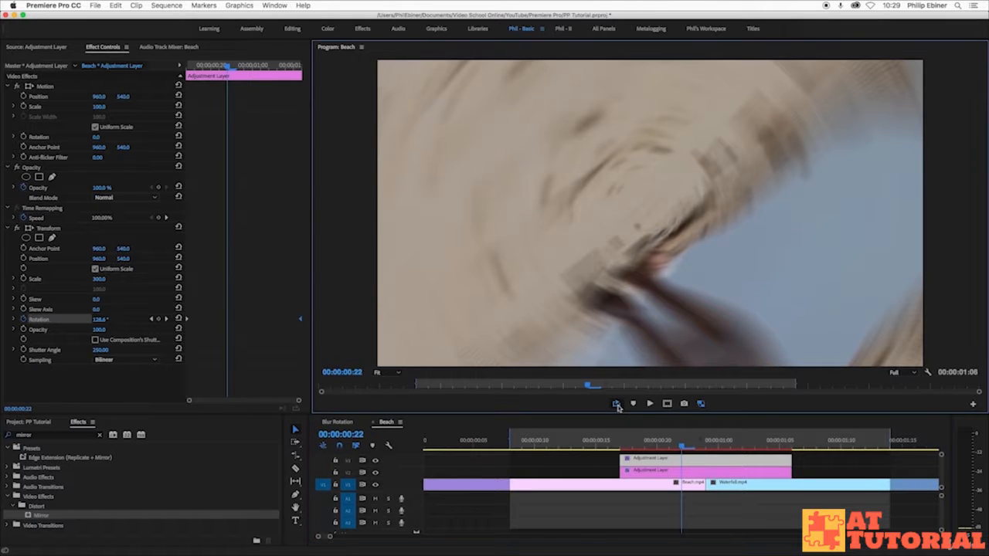
click(973, 406)
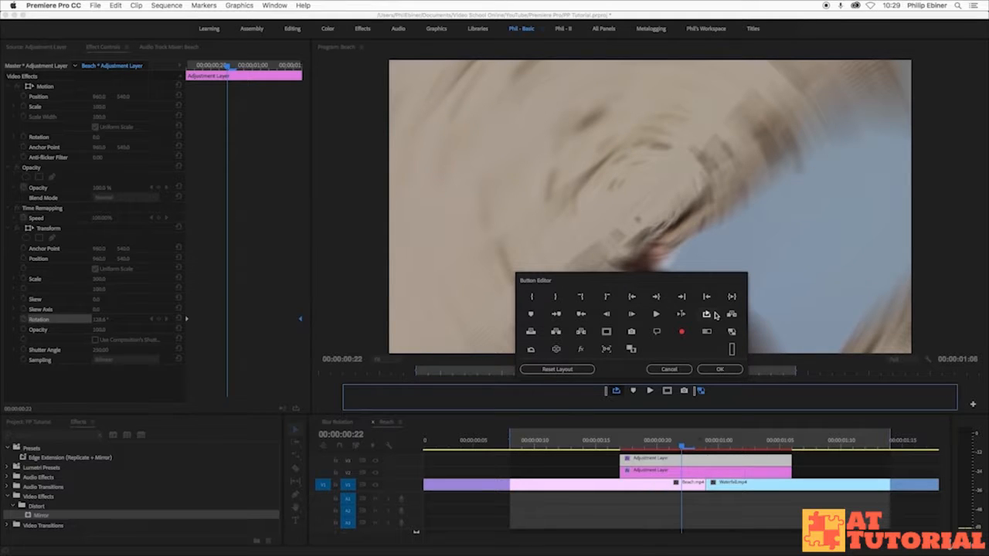
click(721, 370)
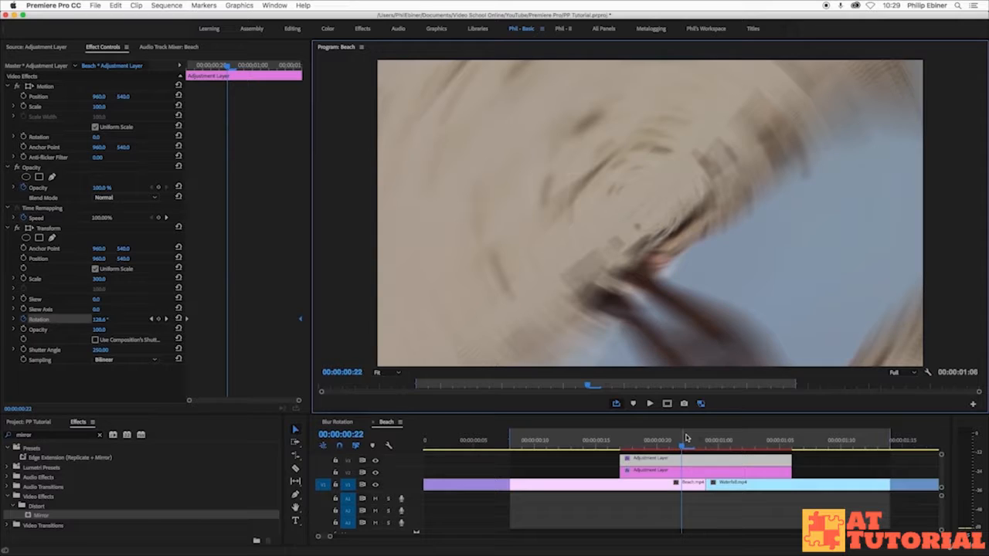
Render the marked range and play the looped rotation transition
key(Return)
drag(897, 484, 794, 226)
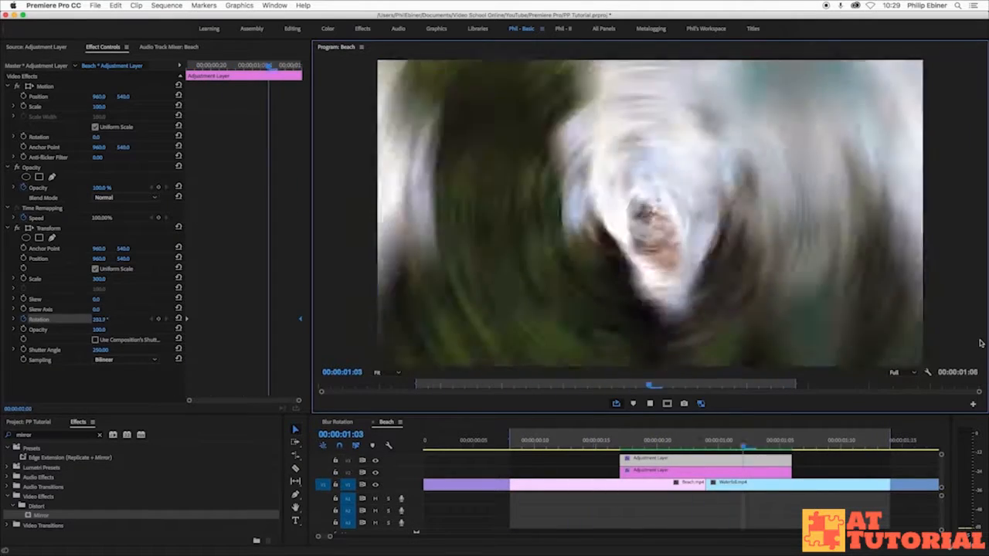
key(space)
Expand the Transform Rotation graph on the upper adjustment layer and change both rotation keyframes to Bezier interpolation
click(704, 444)
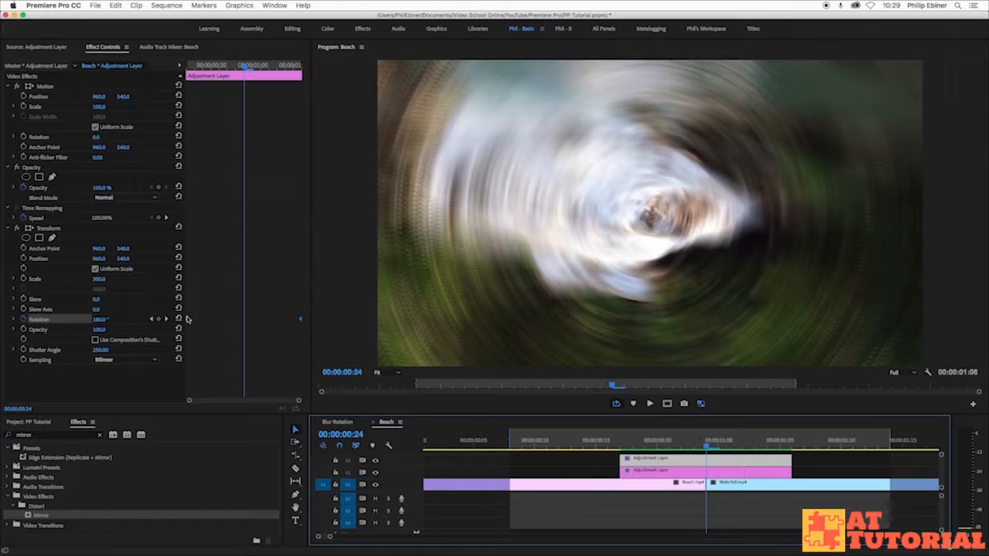
click(14, 319)
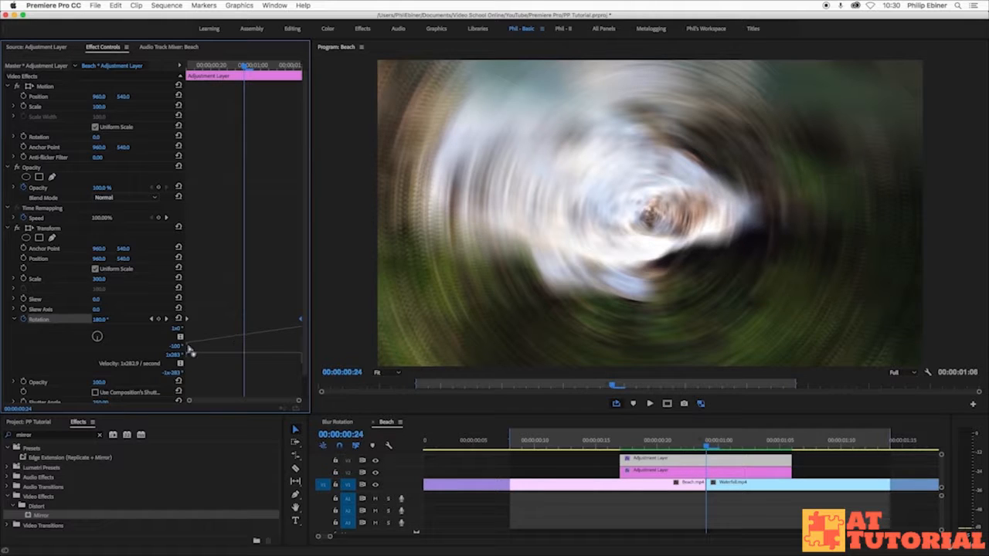
right_click(300, 322)
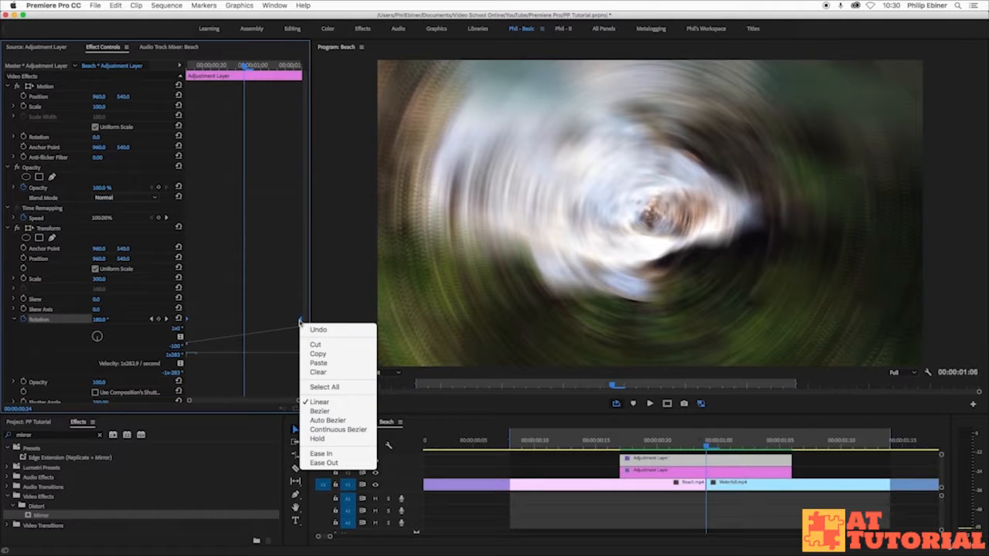
click(321, 411)
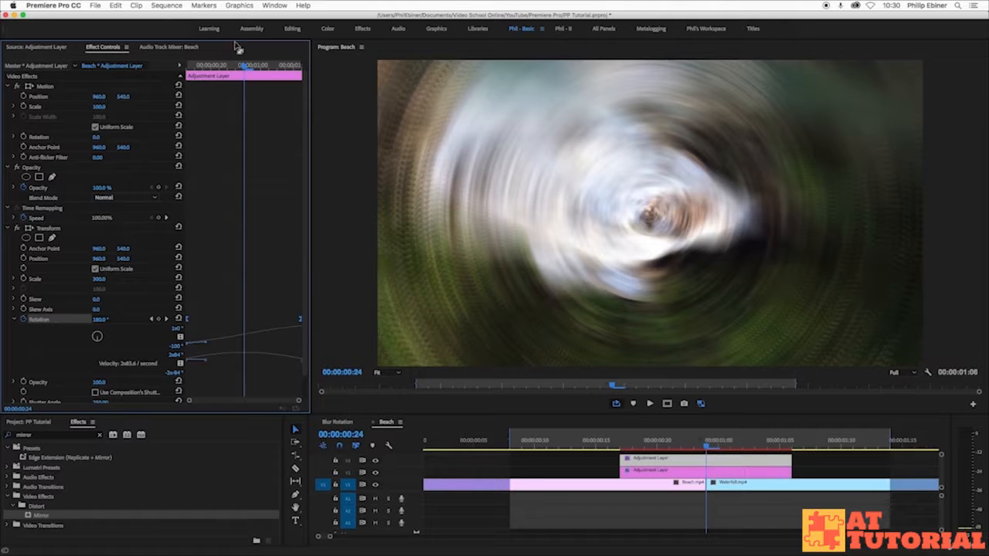
Render the transition again and play it from before the adjustment layers to review the eased rotation
click(195, 68)
key(Left)
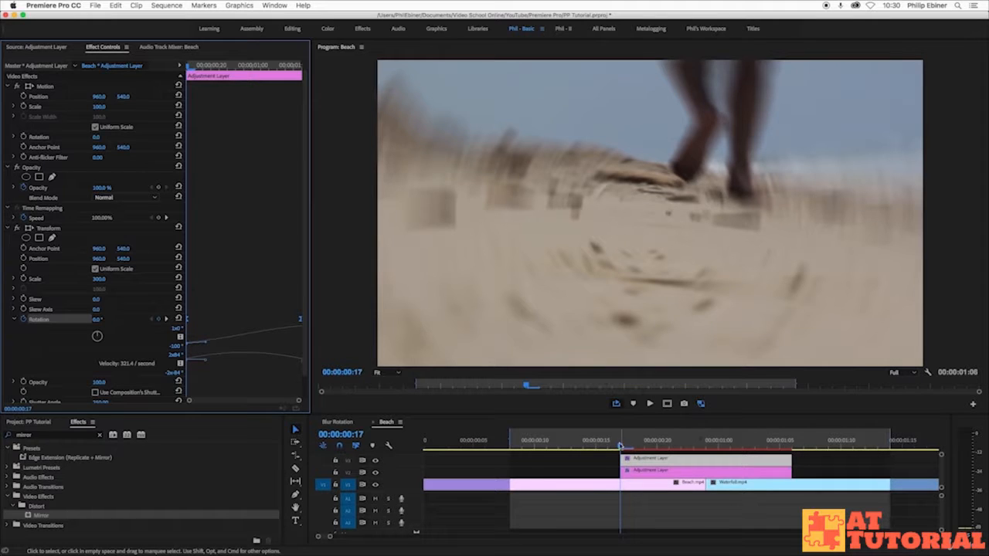
drag(621, 448, 569, 445)
key(Return)
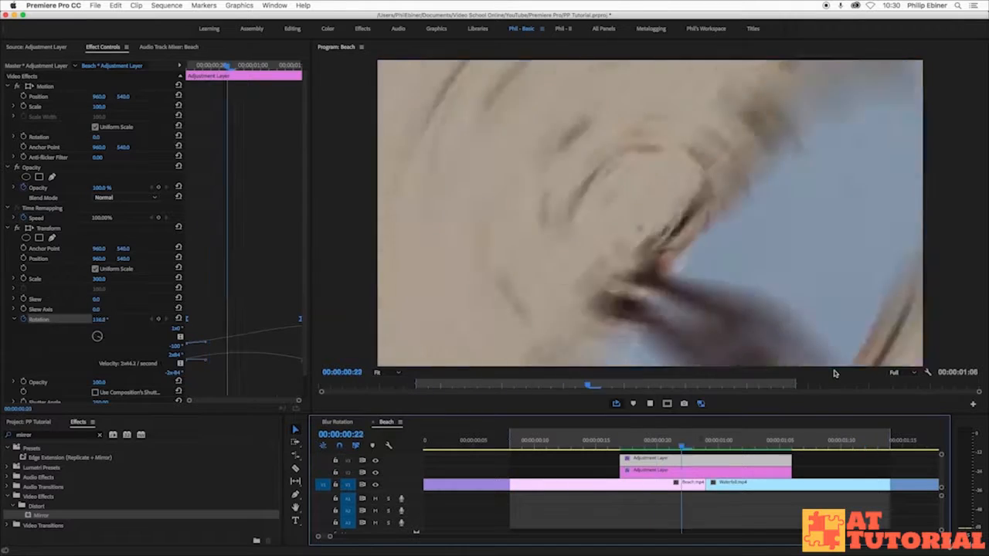
key(space)
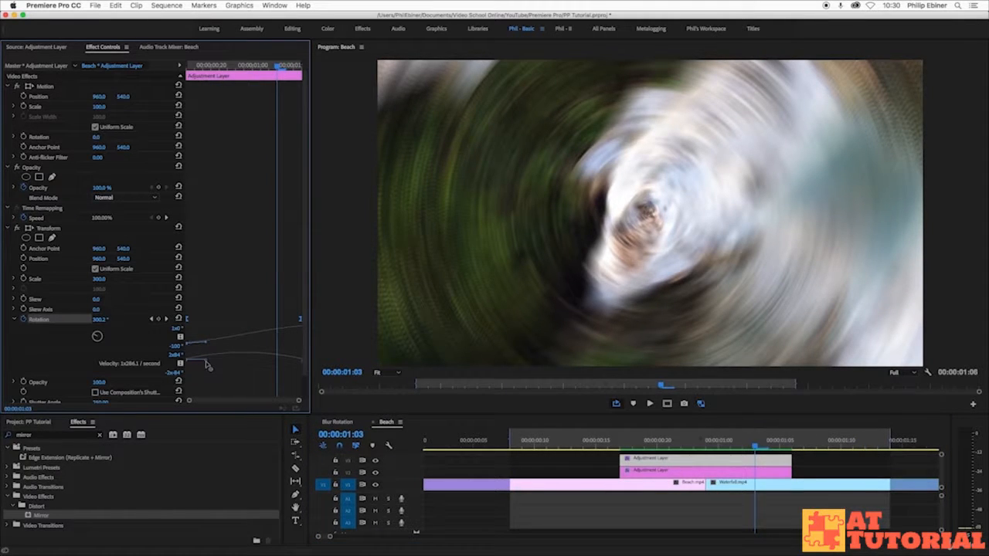
Pull both rotation keyframes' Bezier velocity handles inward, temporarily extending the upper adjustment layer to reach the end keyframe and trimming it back
drag(210, 365, 219, 364)
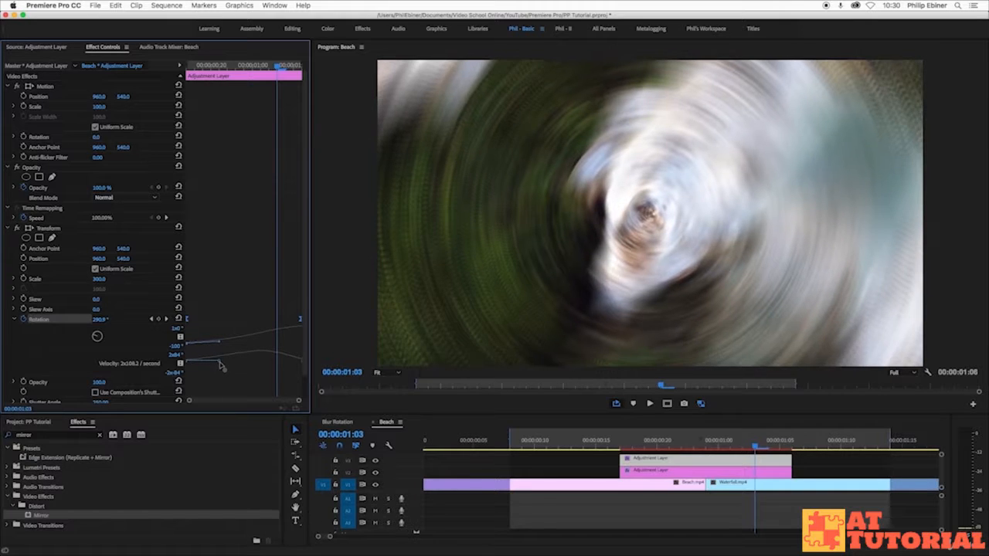
click(301, 363)
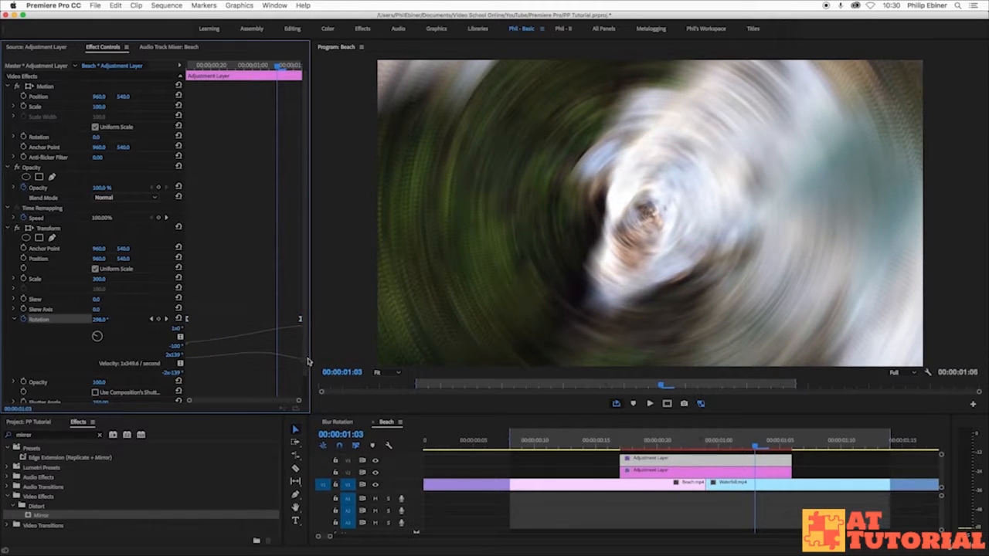
drag(310, 359, 357, 358)
drag(790, 462, 810, 462)
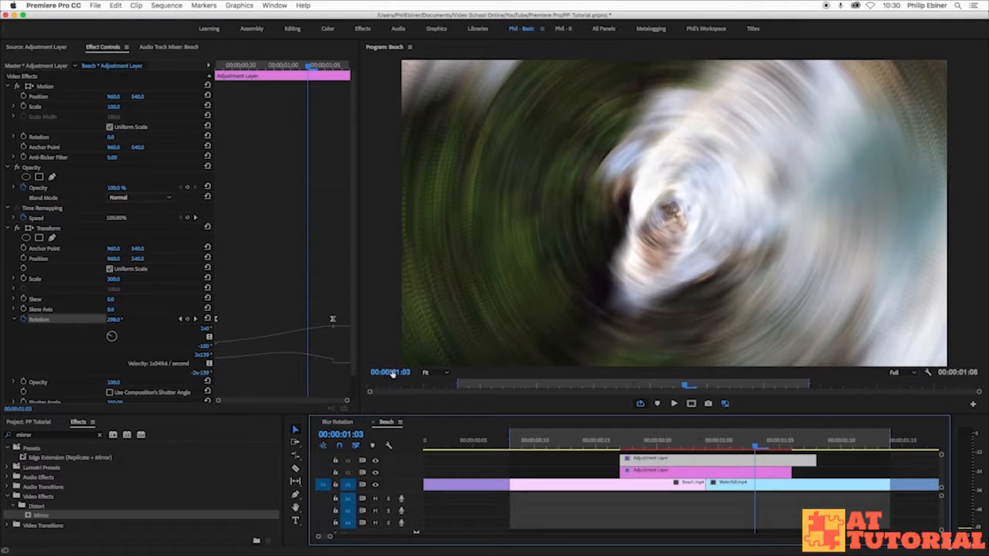
click(330, 360)
drag(309, 363, 308, 362)
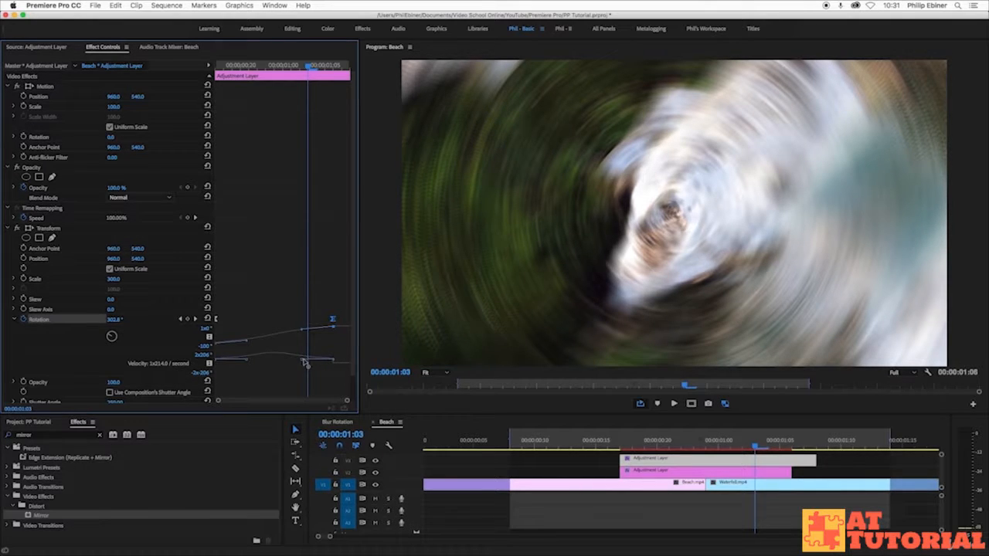
drag(814, 461, 791, 461)
Deselect the adjustment layer, render the sequence and play the transition with the reshaped rotation curve
click(584, 448)
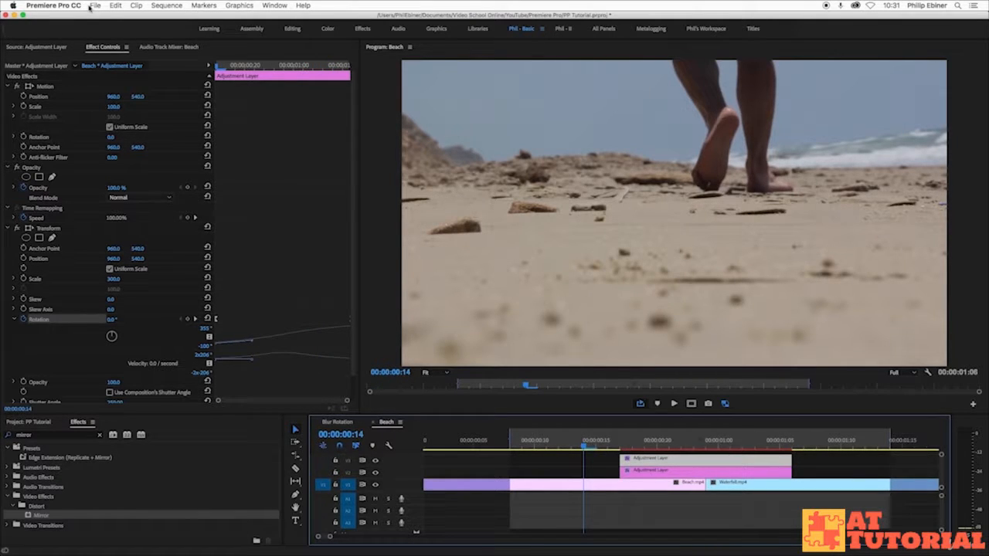
click(821, 469)
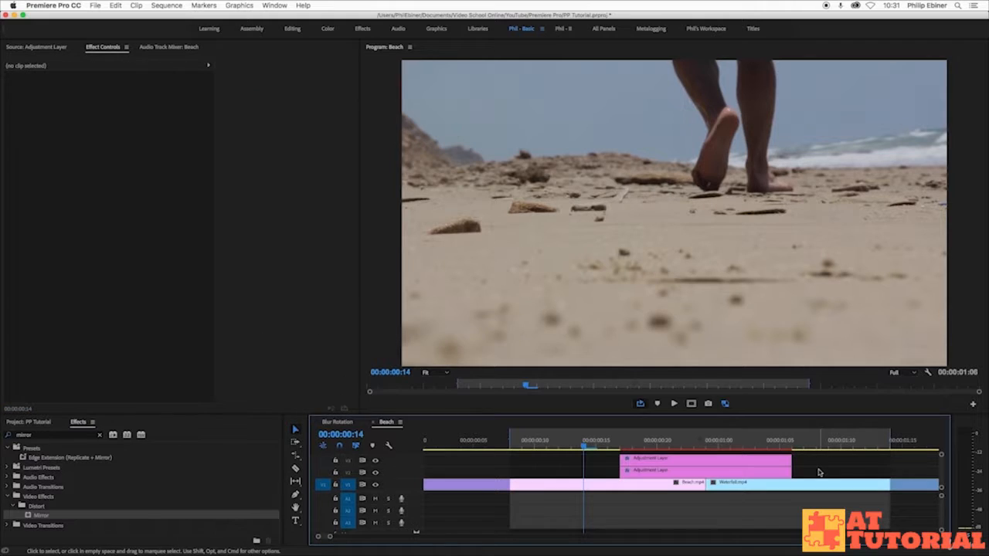
key(Return)
drag(827, 481, 831, 412)
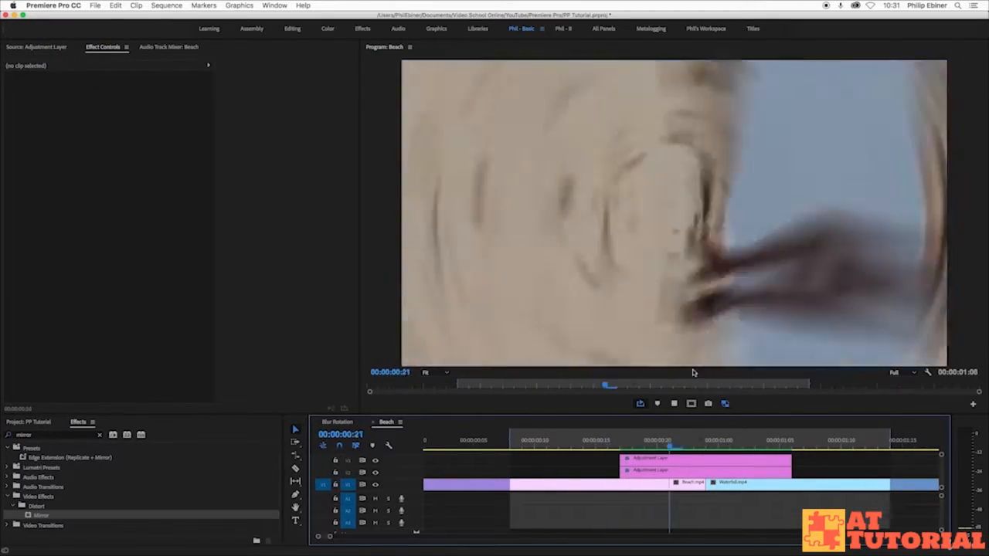
key(space)
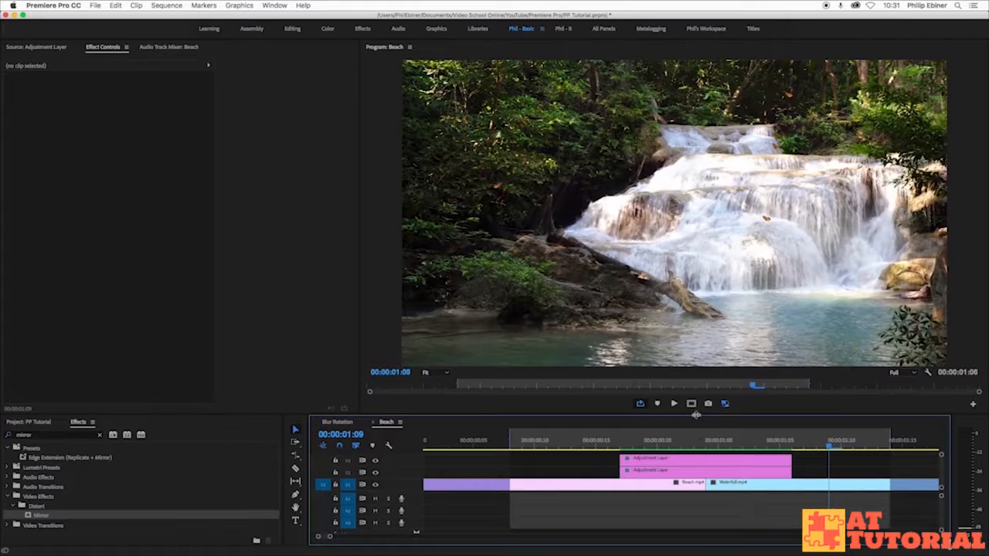
Apply the default Cross Dissolve transition at the cut between the beach and waterfall clips
click(700, 442)
mouse_move(701, 443)
mouse_down()
mouse_move(673, 443)
mouse_move(706, 445)
mouse_move(693, 444)
mouse_up()
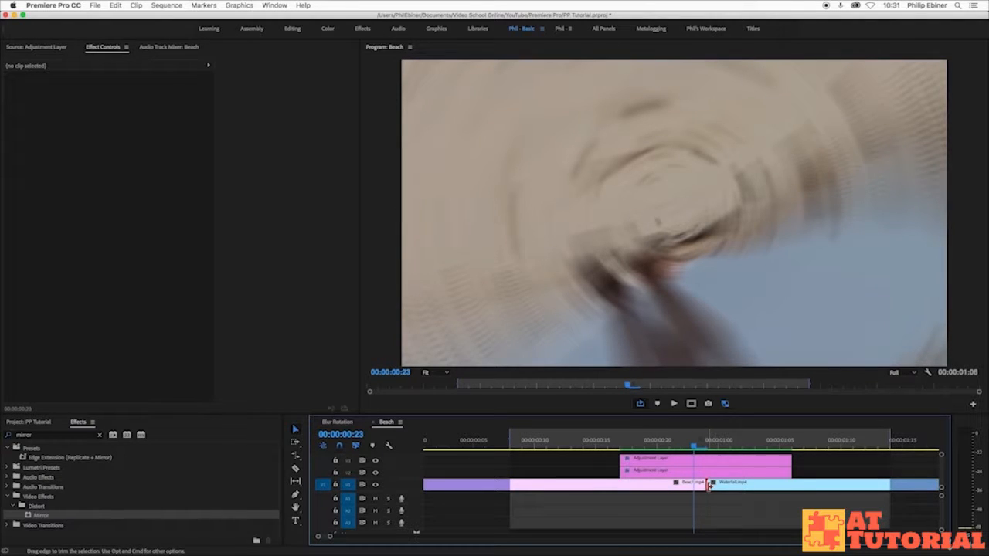
right_click(708, 488)
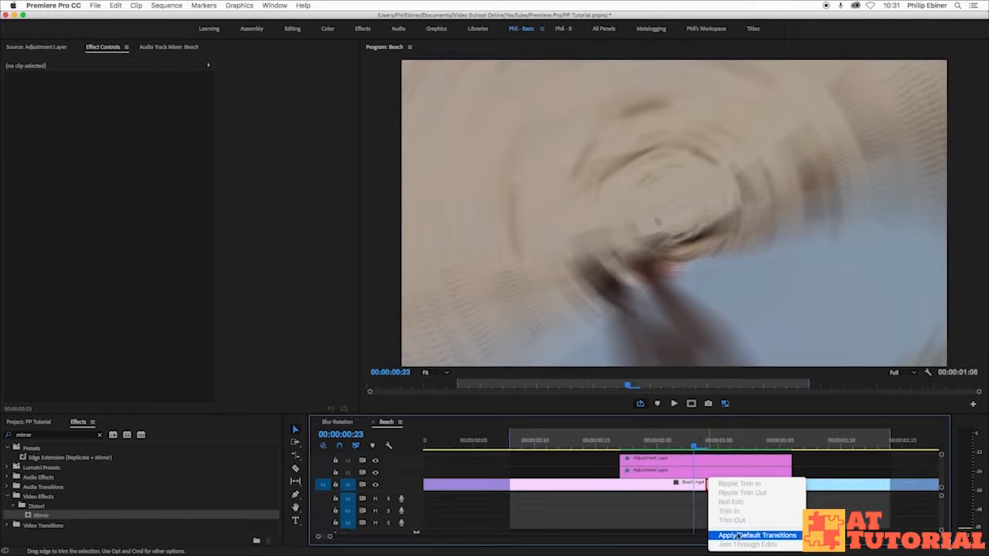
click(695, 491)
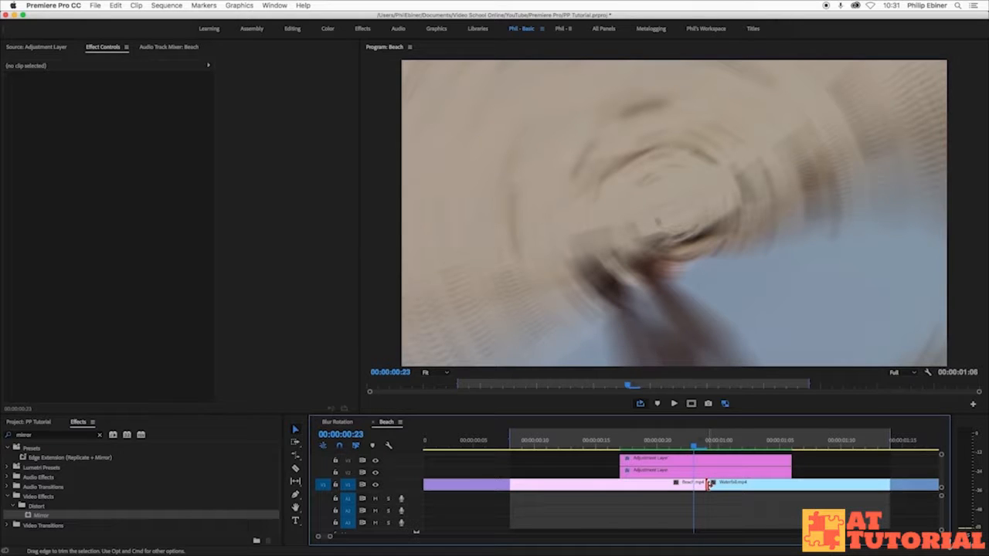
key(super+d)
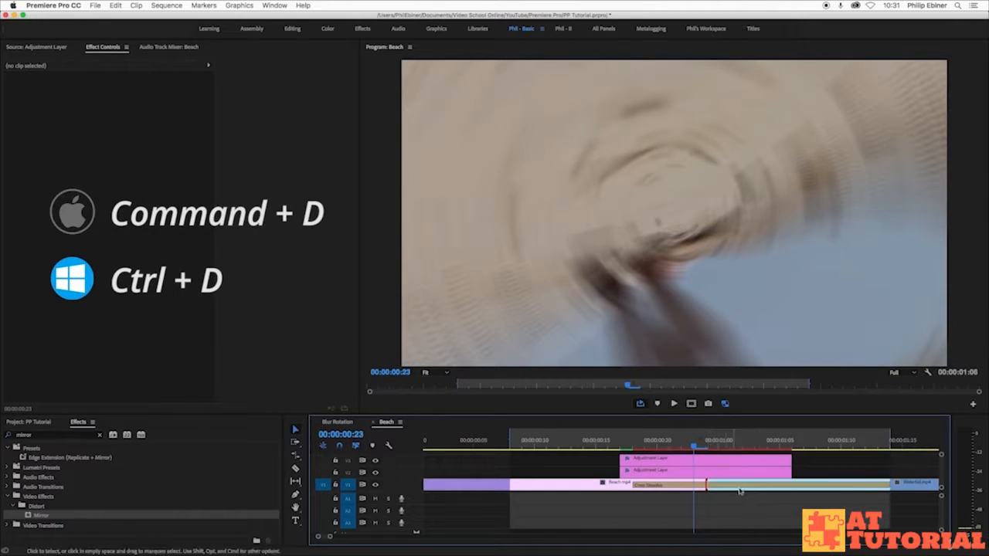
Shorten the Cross Dissolve between the beach and waterfall clips to 3 frames, centered at the cut
drag(889, 485, 732, 492)
click(736, 489)
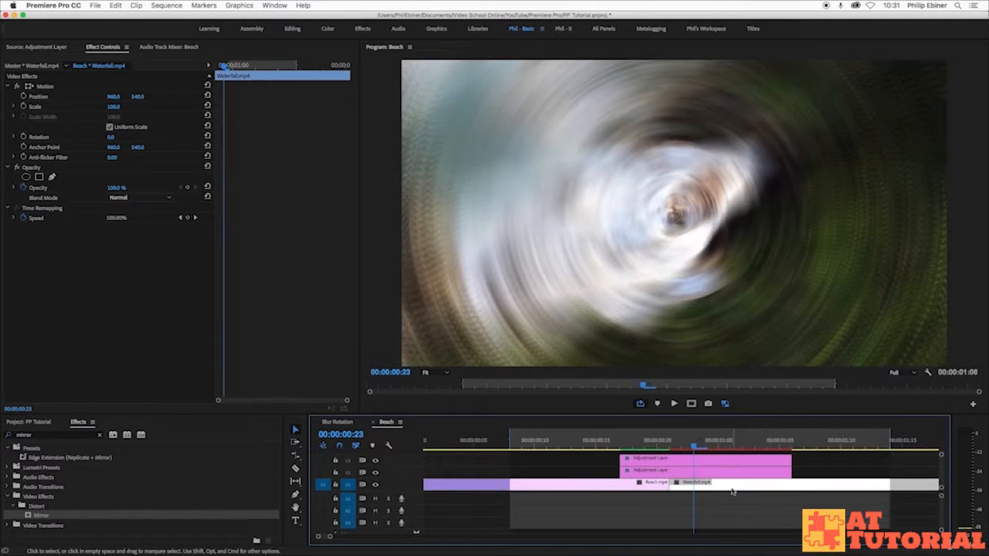
key(super+z)
click(761, 484)
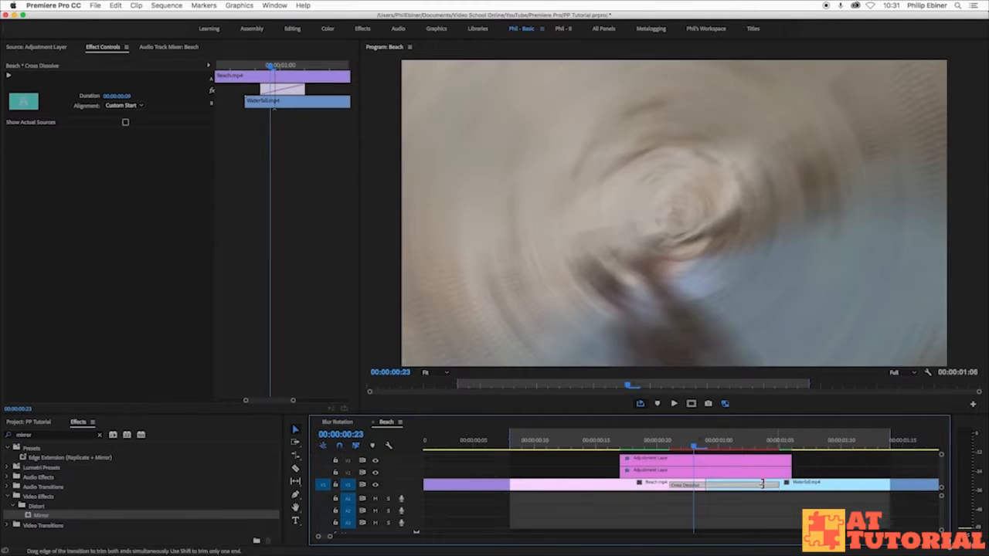
drag(760, 484, 705, 488)
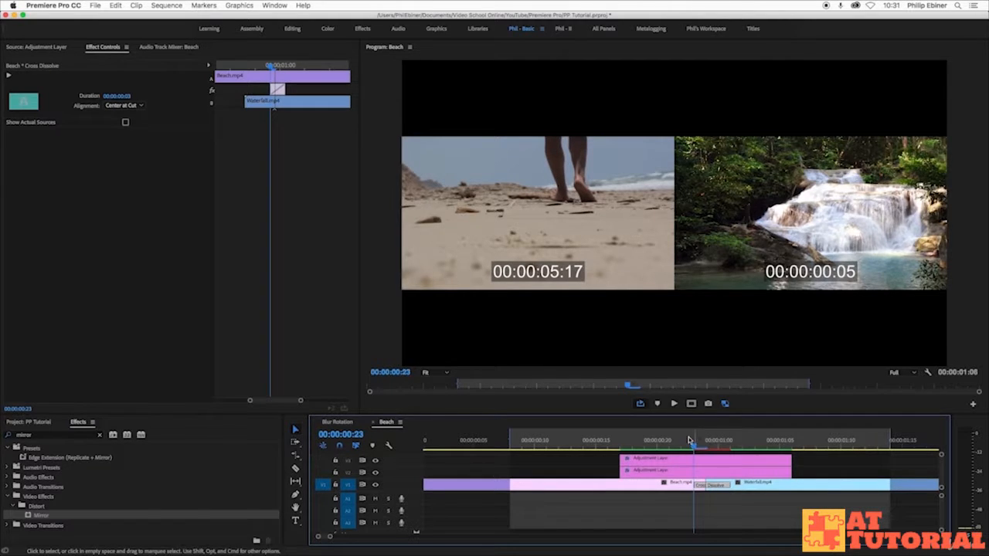
Render the beach-to-waterfall transition and play it from the start of the adjustment layers to review the added dissolve
drag(670, 441, 633, 443)
key(Return)
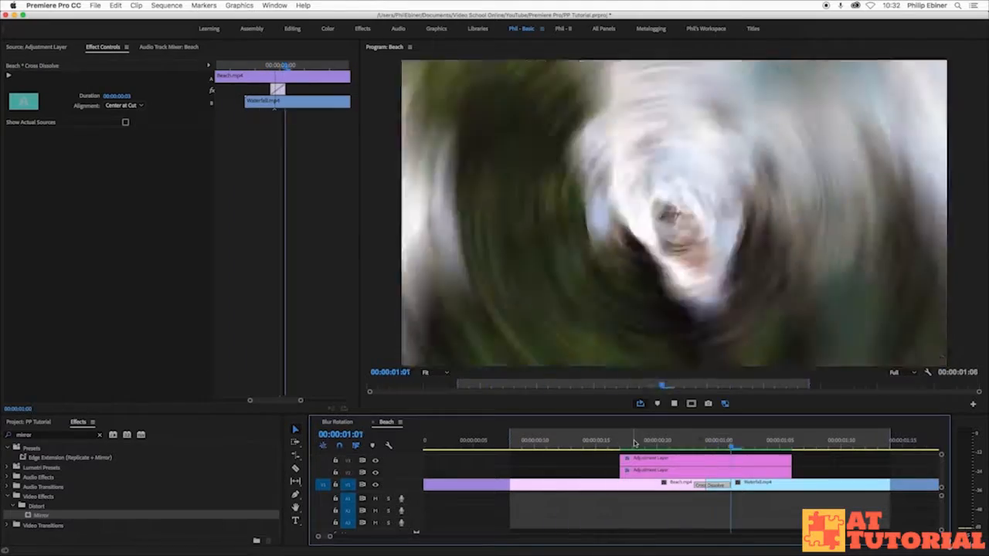
click(633, 441)
key(space)
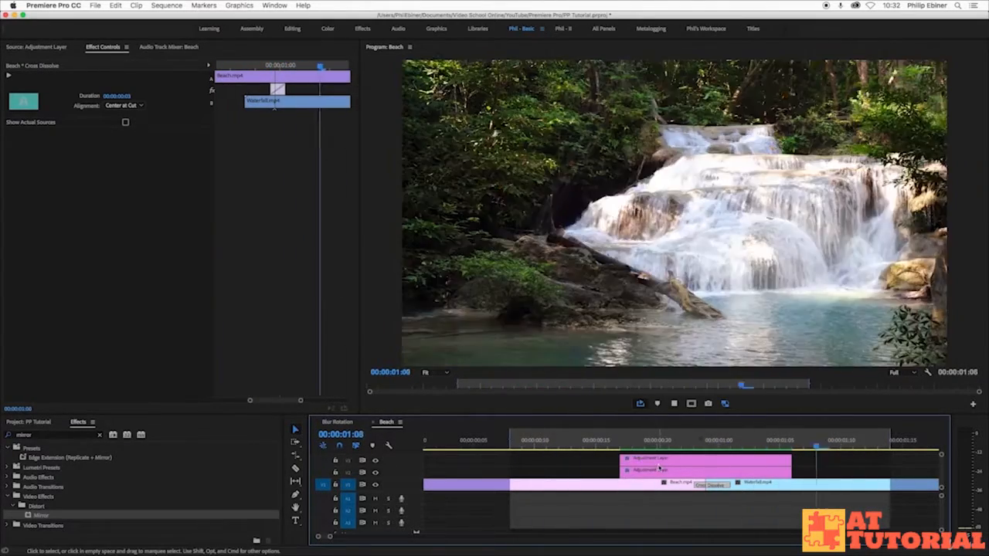
key(minus)
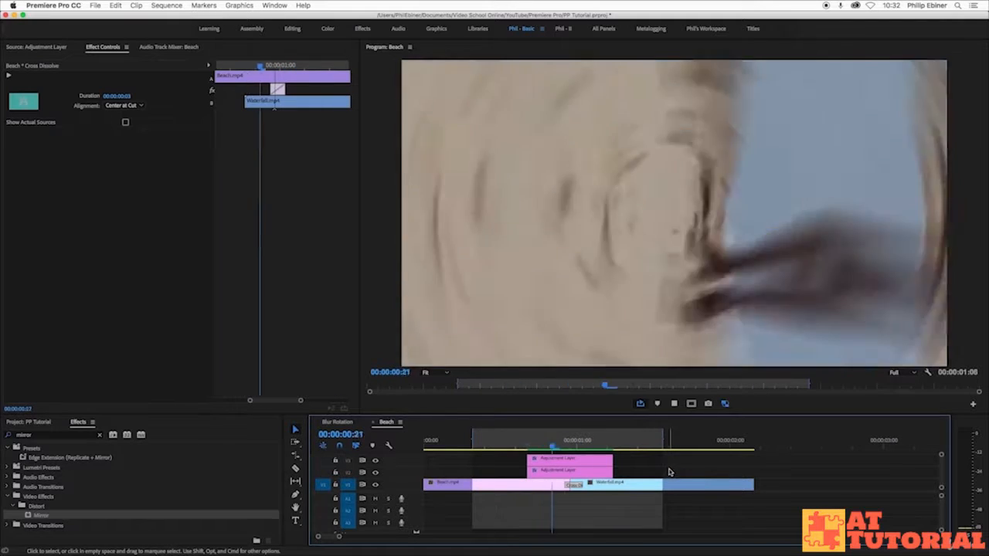
key(minus)
key(space)
Place Brush.mp4 from the VIDEO bin on the V1 track directly after the waterfall clip
click(35, 424)
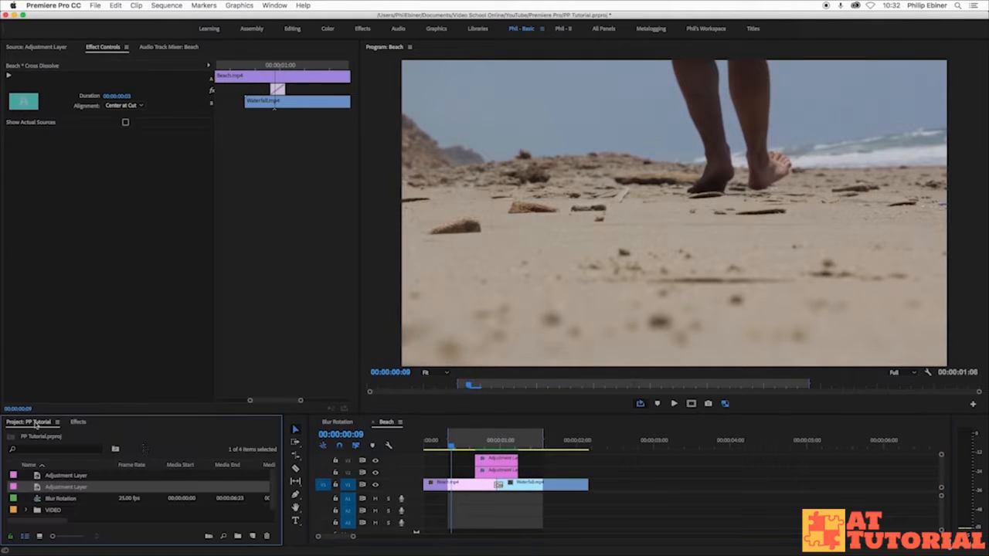
click(28, 511)
click(25, 512)
scroll(91, 502, down, 2)
mouse_move(68, 498)
mouse_down()
mouse_move(510, 482)
mouse_move(598, 491)
mouse_move(576, 497)
mouse_move(591, 486)
mouse_up()
key(Delete)
Move the sequence's in and out range so it surrounds the cut between the waterfall and brush clips
click(562, 444)
key(space)
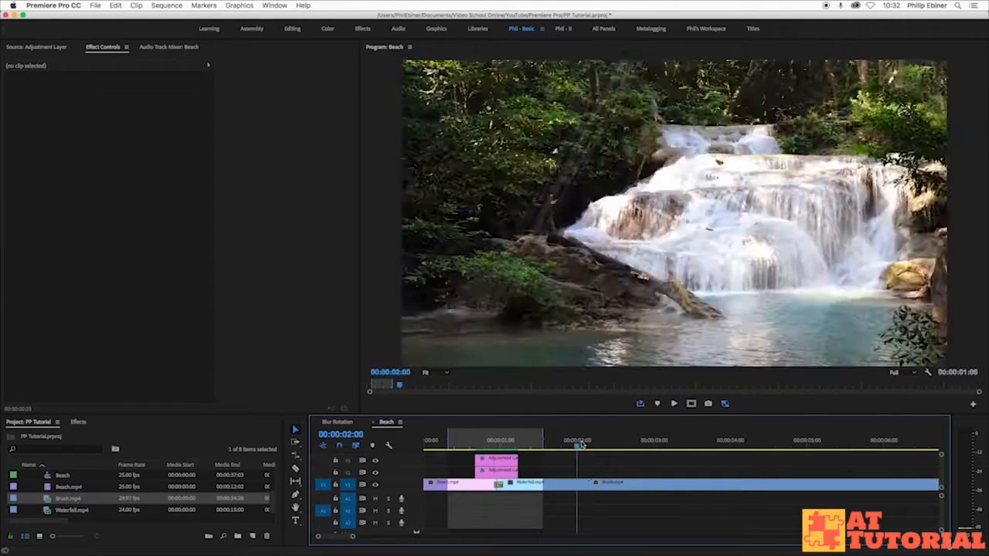
click(610, 445)
key(o)
drag(448, 445, 561, 444)
click(586, 441)
drag(633, 473, 576, 457)
key(Delete)
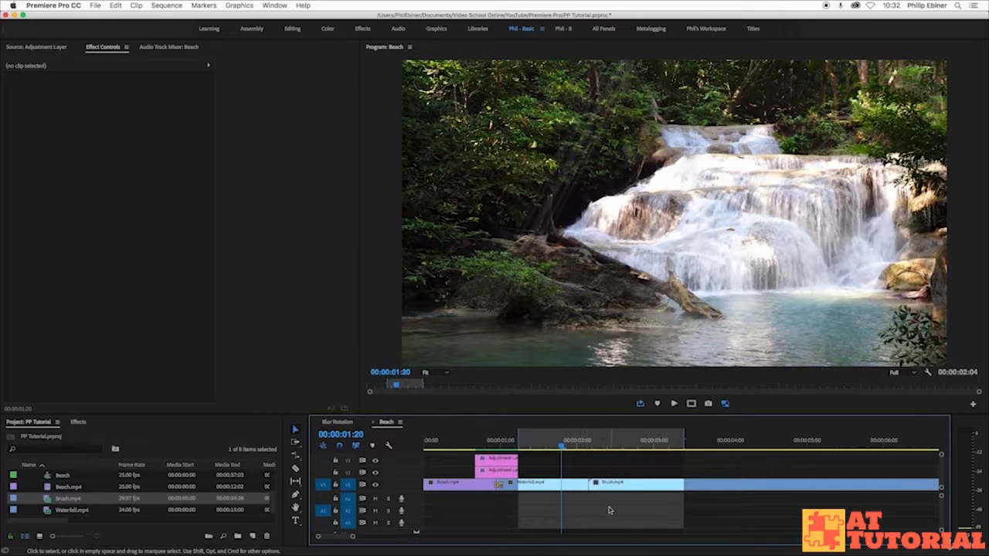
Save the Replicate and four Mirror effects of the lower adjustment layer together as a preset named Edge Extend 2
mouse_move(487, 444)
mouse_down()
mouse_move(475, 444)
mouse_move(490, 447)
mouse_up()
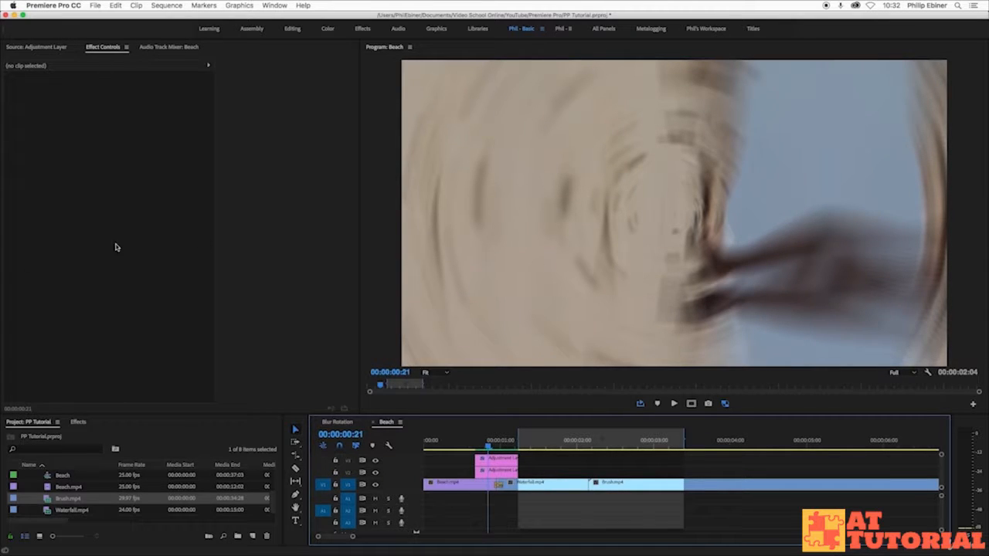
click(487, 471)
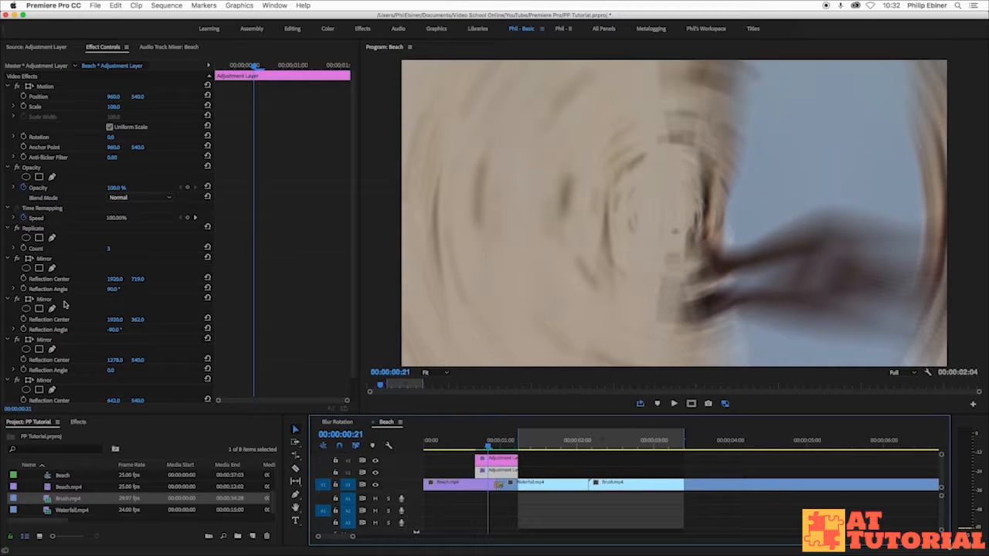
scroll(345, 293, down, 2)
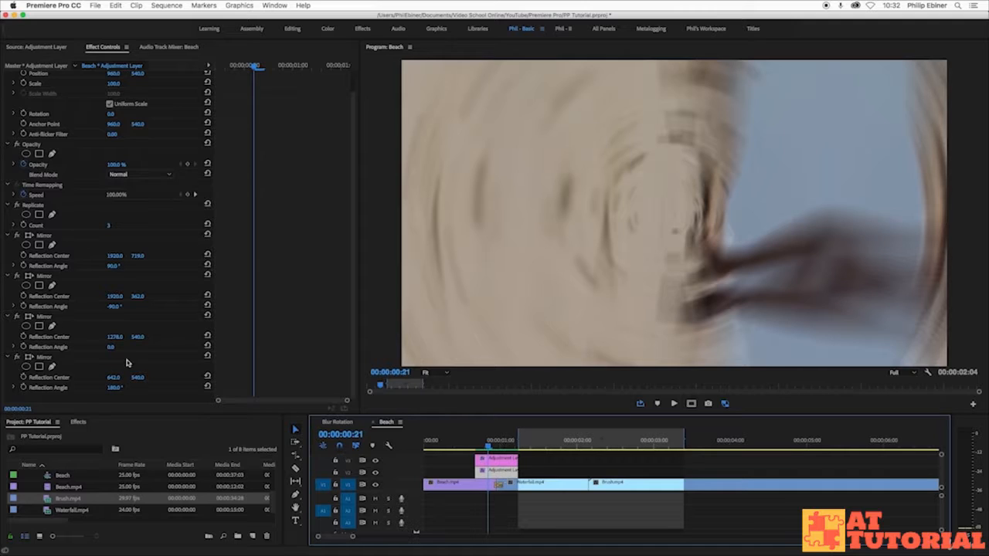
click(47, 361)
click(48, 356)
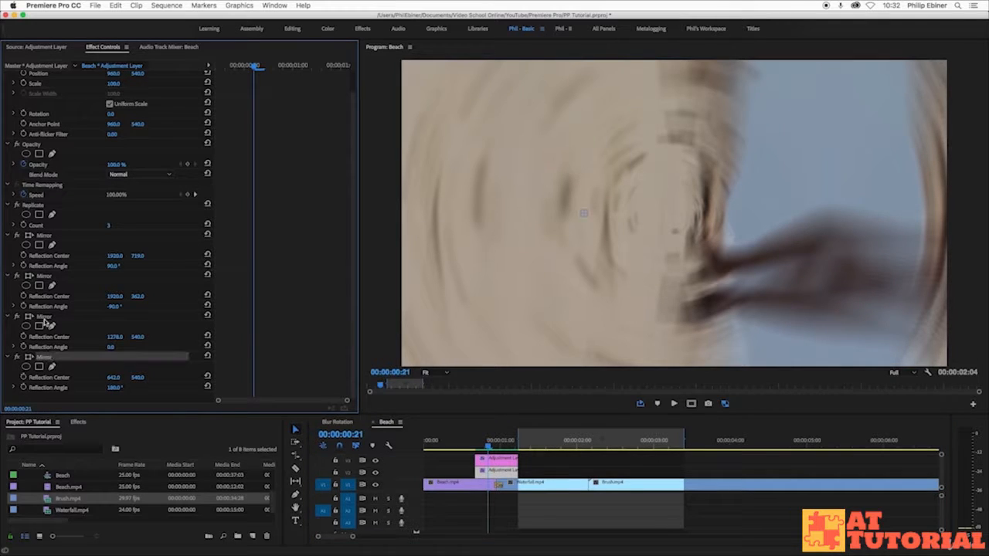
super+click(45, 317)
super+click(48, 275)
super+click(47, 235)
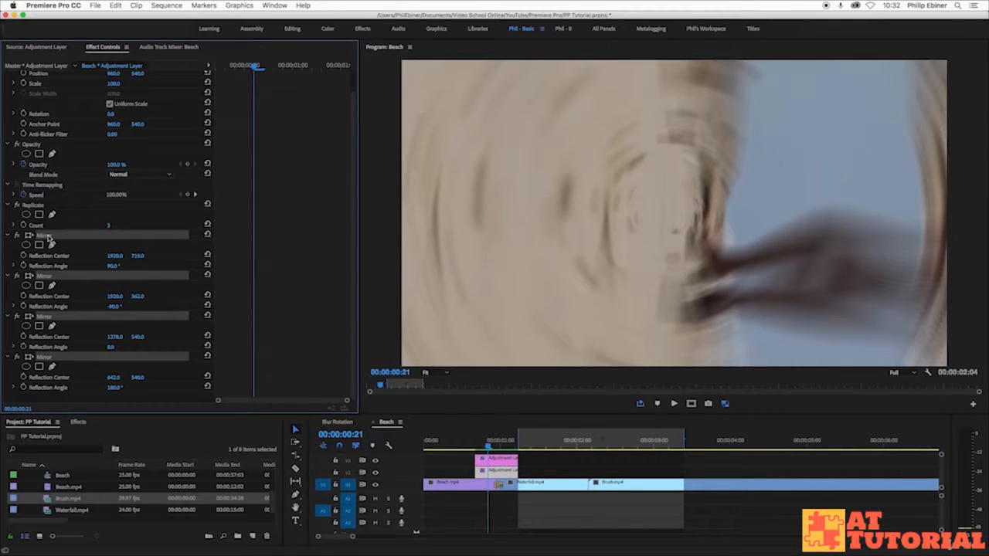
super+click(39, 204)
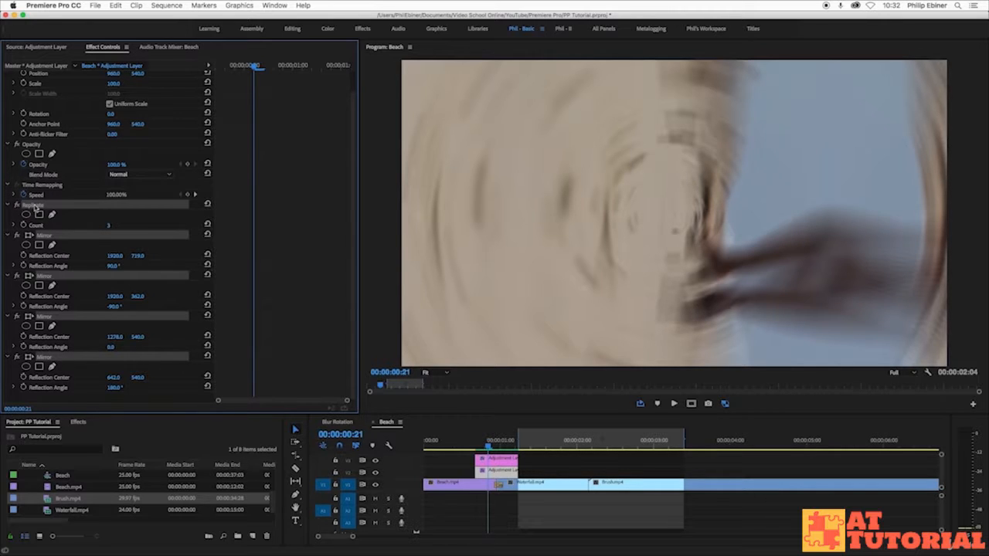
right_click(36, 207)
click(66, 224)
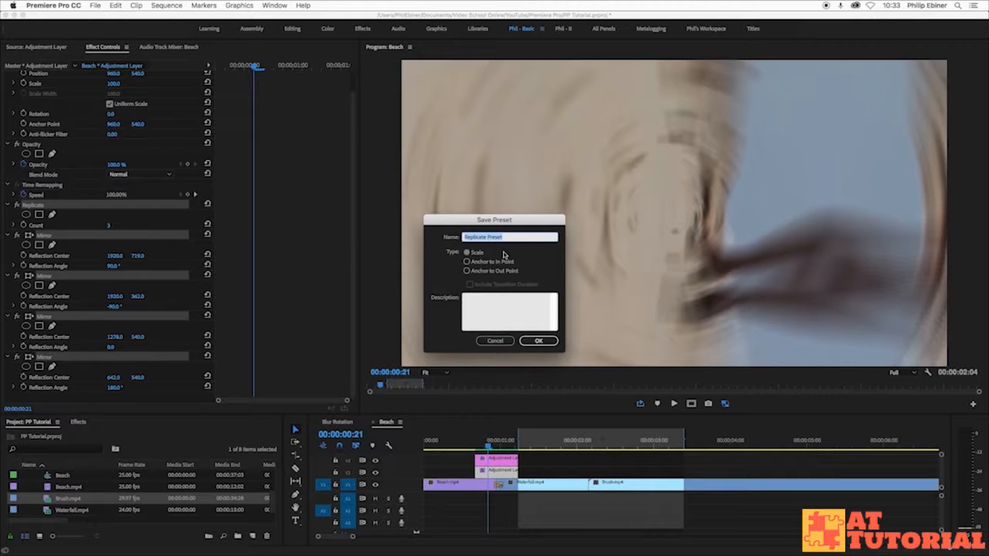
text(R)
click(539, 341)
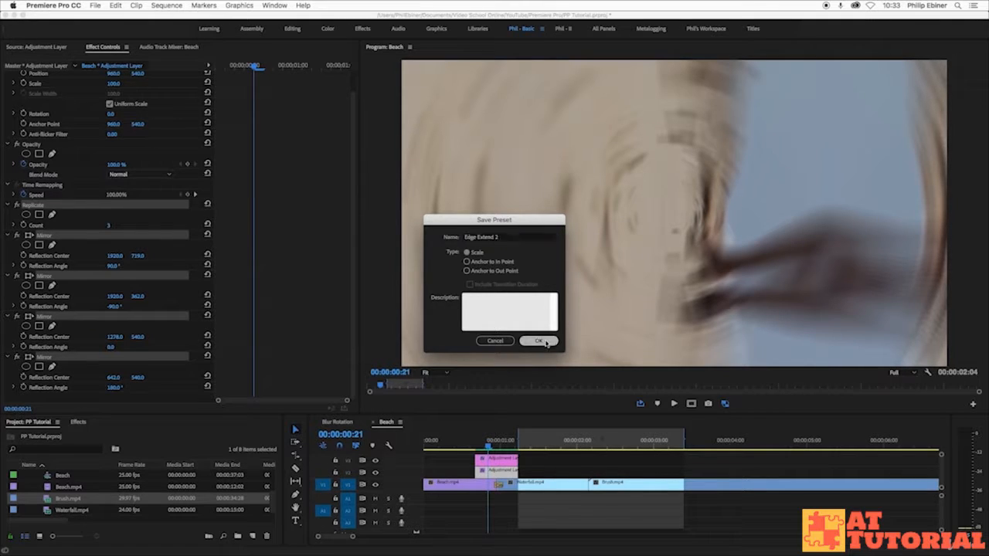
Save the upper adjustment layer's keyframed Transform effect as a Scale-type preset named Rotation 2
click(504, 470)
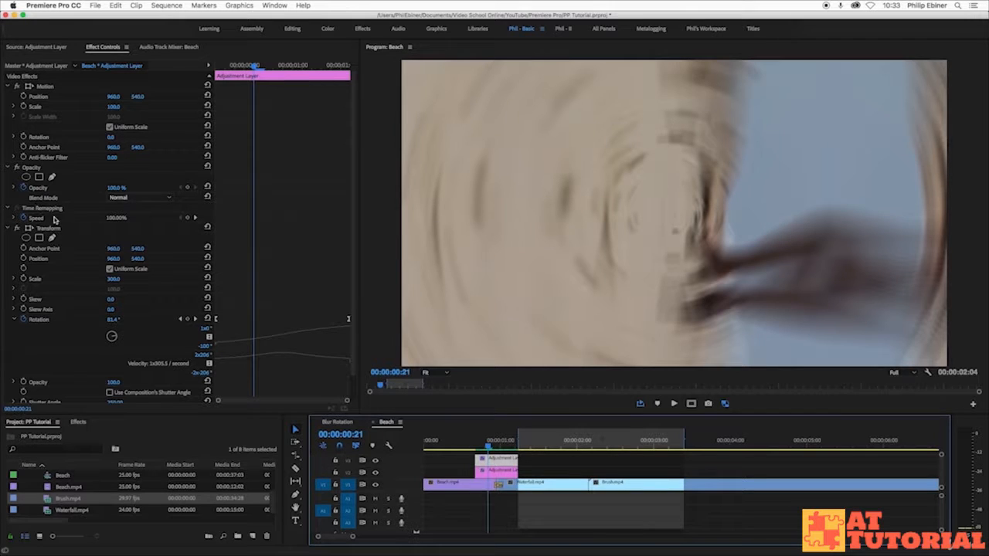
click(52, 227)
scroll(51, 225, down, 1)
right_click(49, 206)
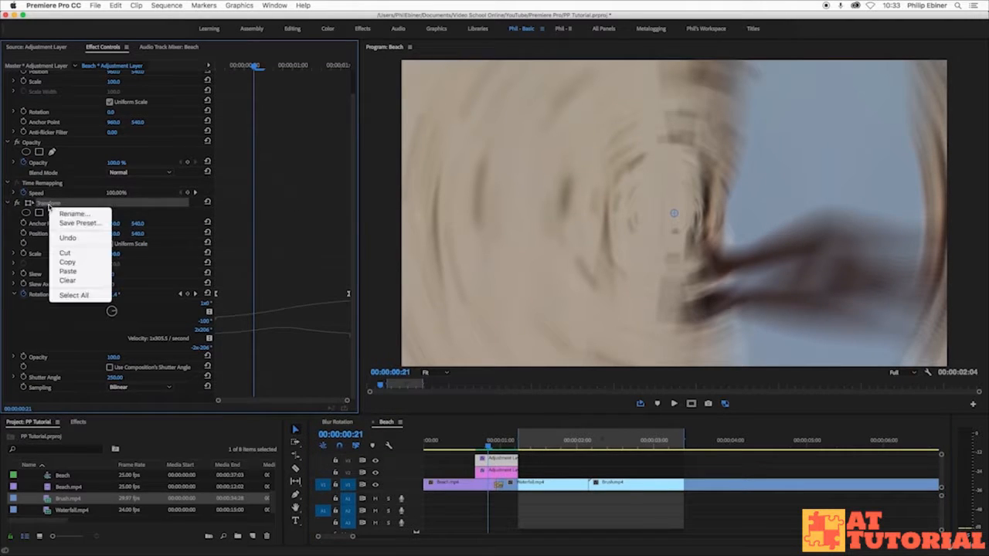
click(96, 224)
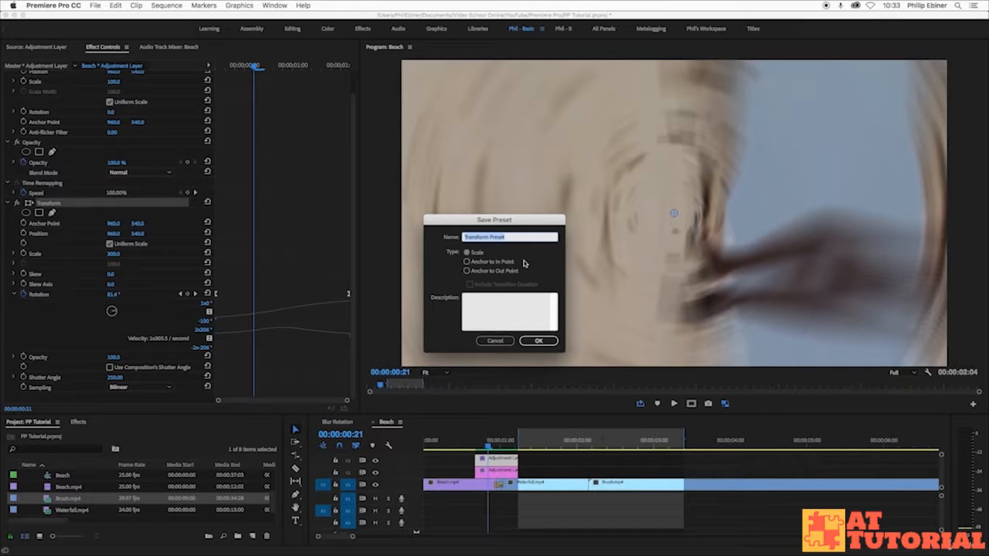
text(B)
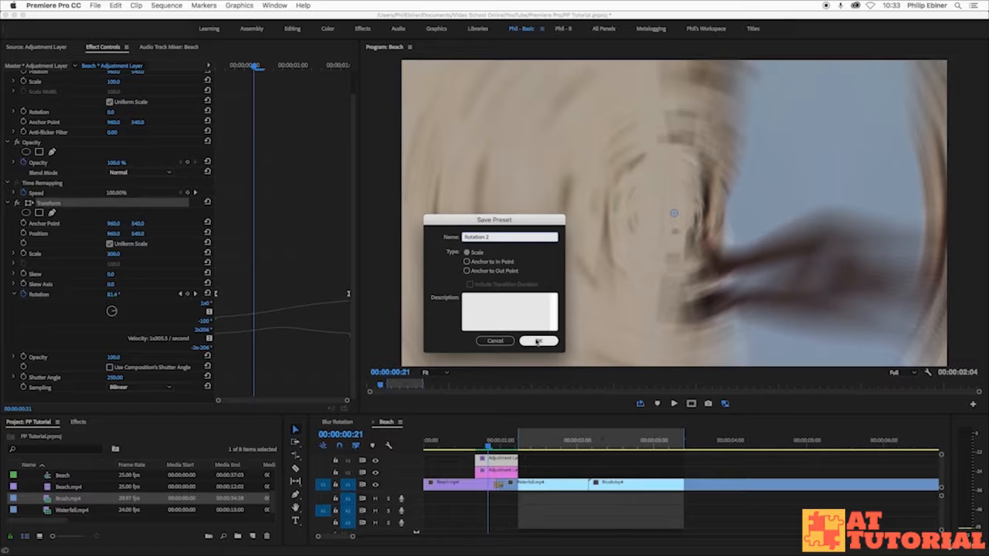
click(537, 341)
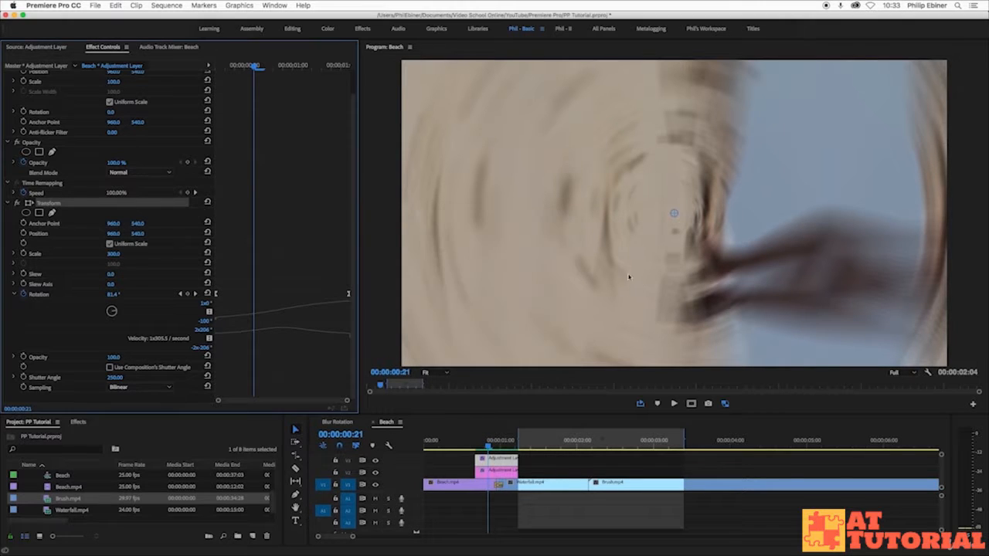
Stack two short adjustment layers starting at 00:00:01:23 over the waterfall-to-brush cut, cutting off and deleting their excess length
click(570, 441)
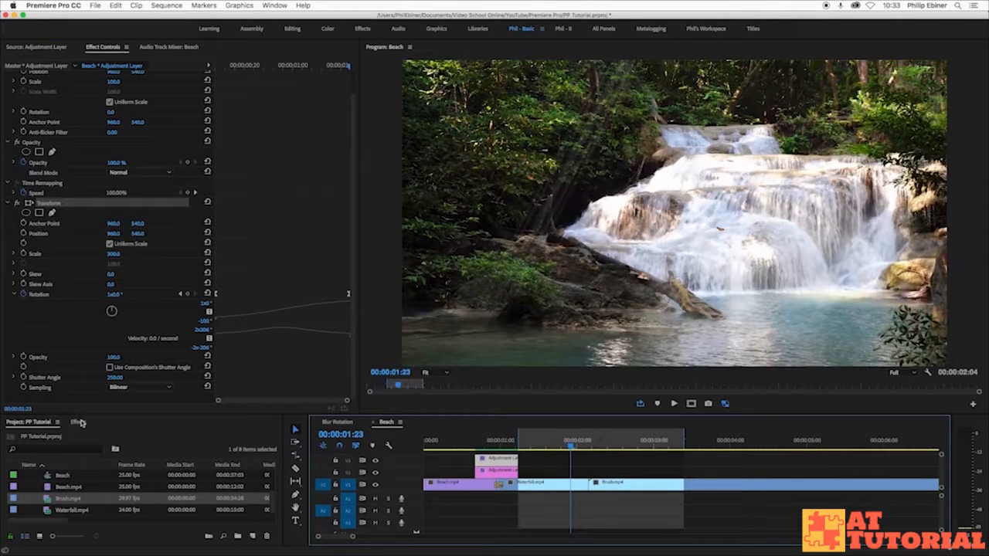
scroll(130, 492, up, 3)
drag(65, 486, 573, 472)
key(c)
click(614, 473)
key(v)
click(618, 473)
key(Delete)
drag(600, 476, 602, 473)
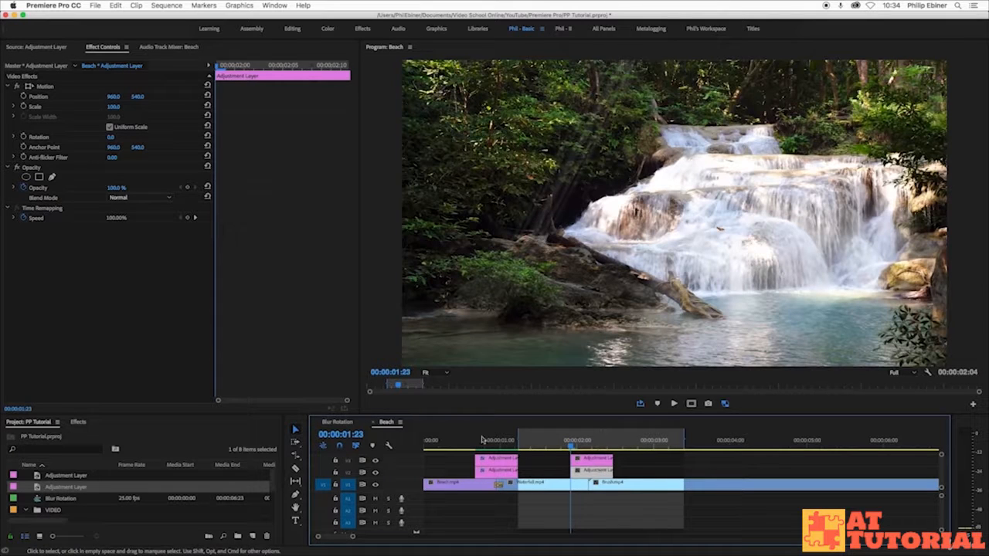
Enlarge the effects list, clear its mirror search and show all saved effect presets
drag(255, 416, 248, 372)
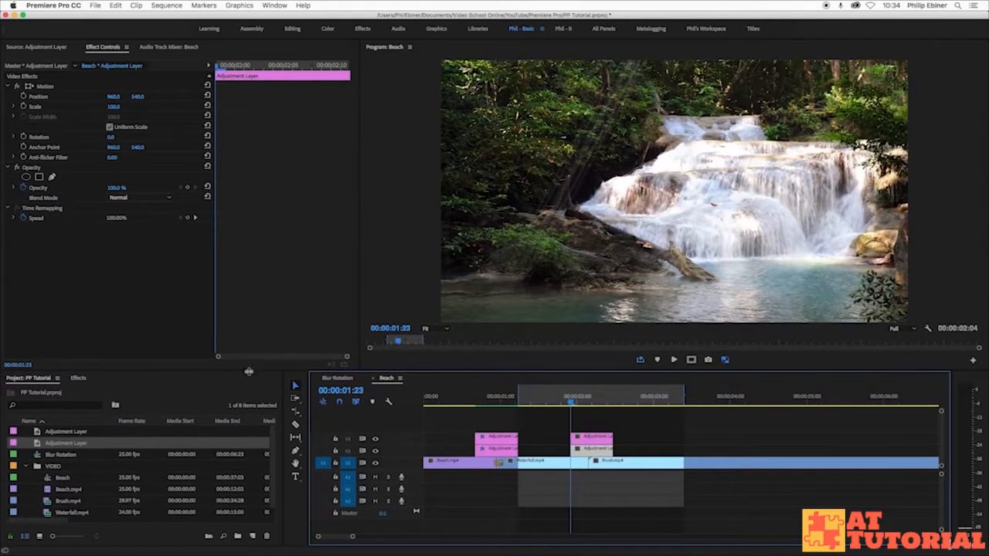
click(83, 378)
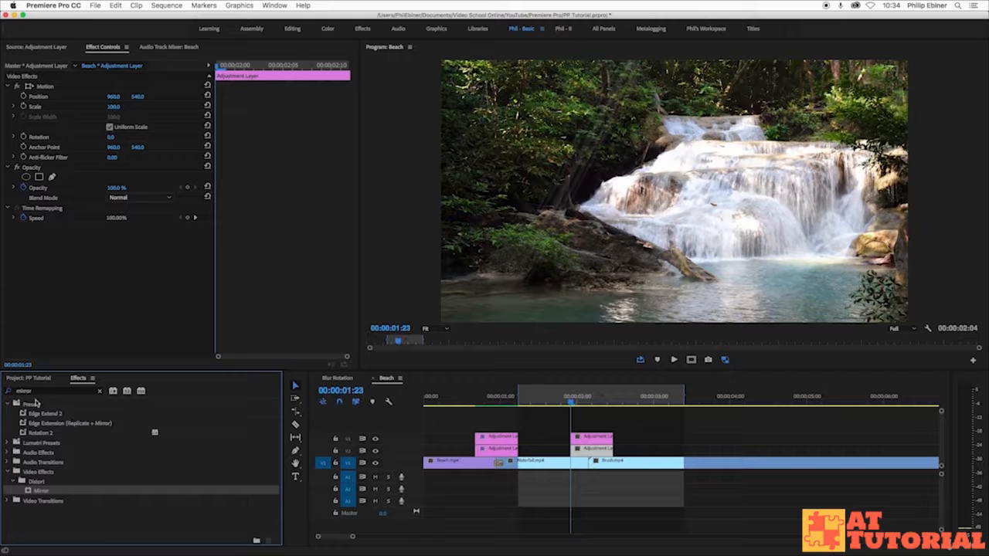
click(99, 393)
click(8, 404)
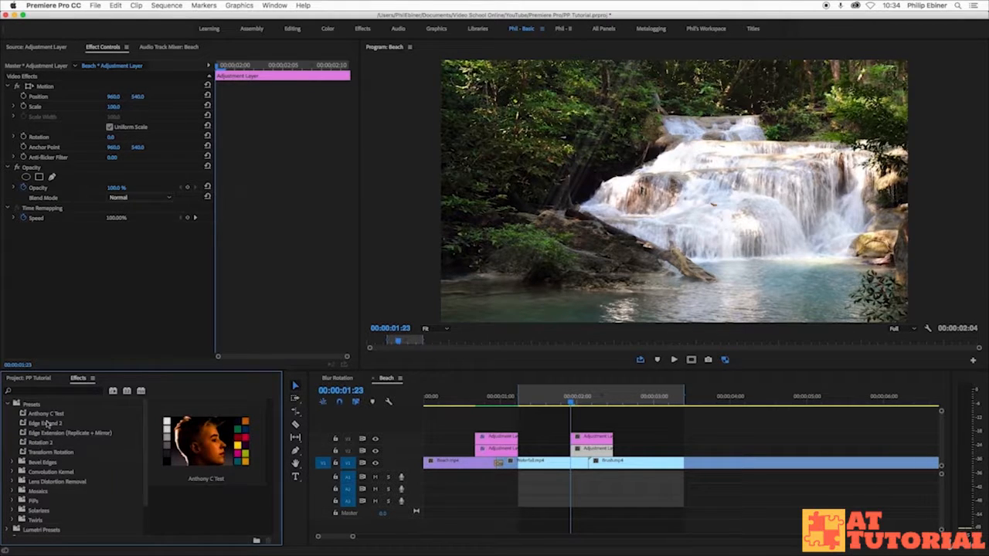
Try the Rotation 2 preset on the upper adjustment layer over the waterfall-to-brush cut, then undo it
click(44, 443)
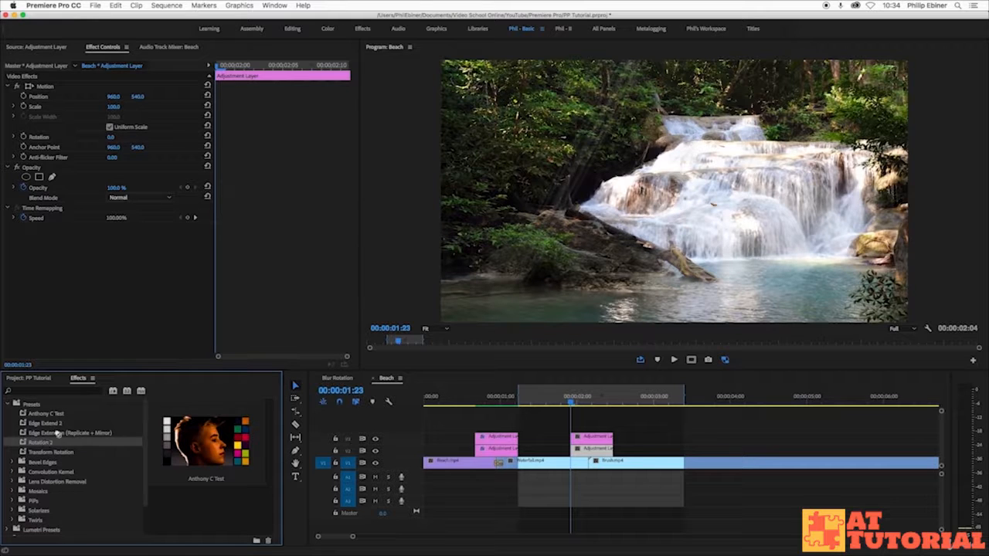
drag(55, 443, 593, 441)
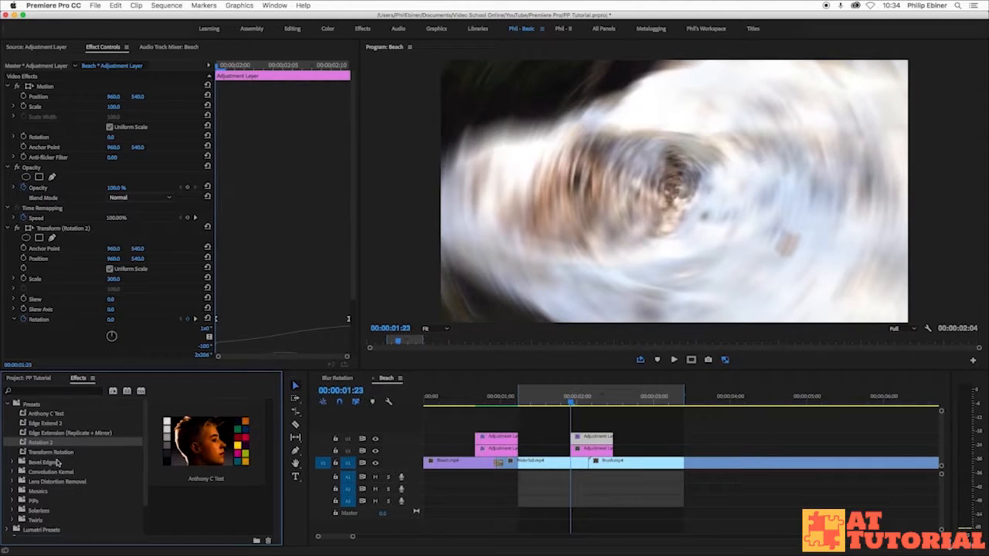
click(600, 440)
key(super+z)
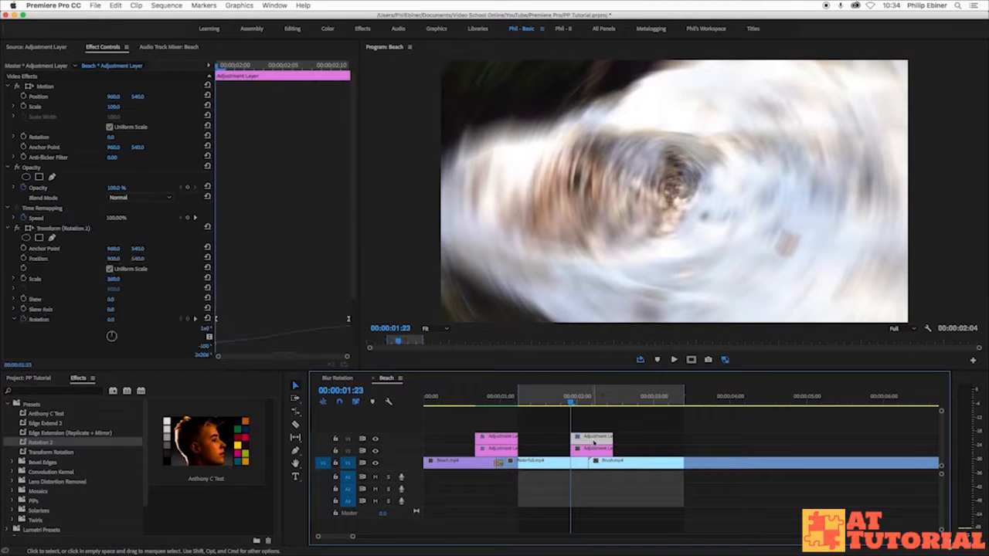
Apply the Edge Extend 2 preset to the lower new adjustment layer and Rotation 2 to the upper one, previewing the rotation
drag(52, 425, 592, 448)
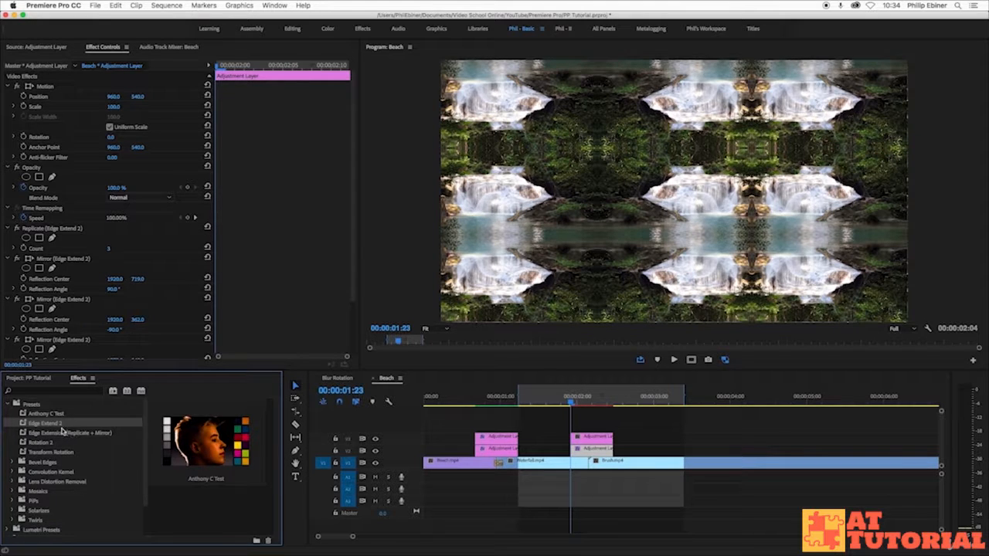
drag(43, 443, 592, 439)
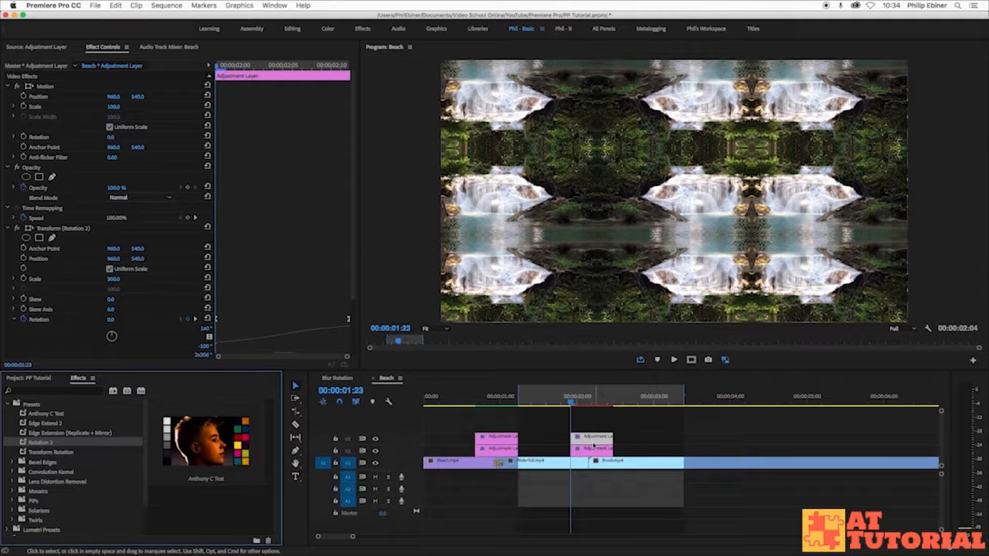
mouse_move(573, 399)
mouse_down()
mouse_move(548, 398)
mouse_move(591, 397)
mouse_up()
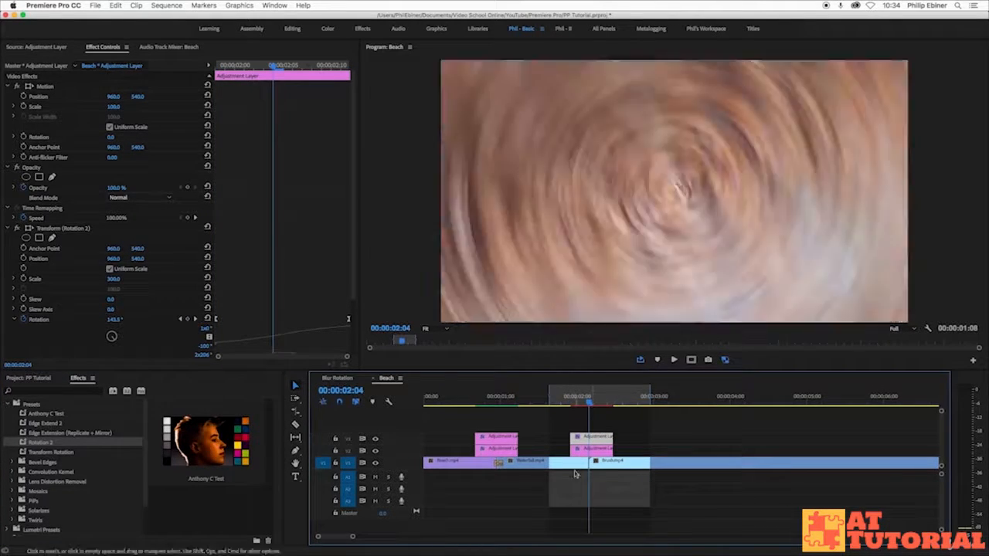
Add a Cross Dissolve at the waterfall-to-brush cut, shorten it to 2 frames starting at the cut, and render the range
click(590, 464)
key(super+d)
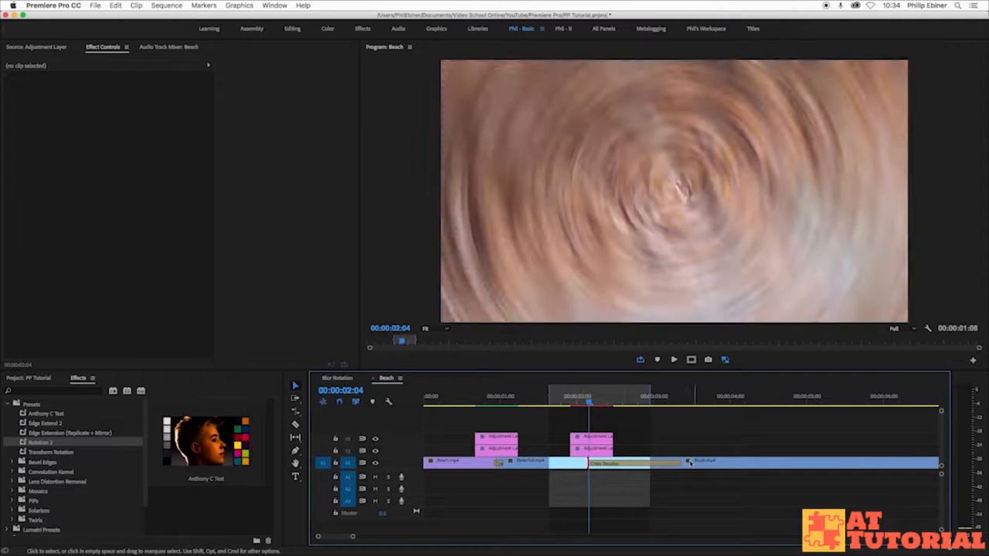
drag(690, 462, 602, 462)
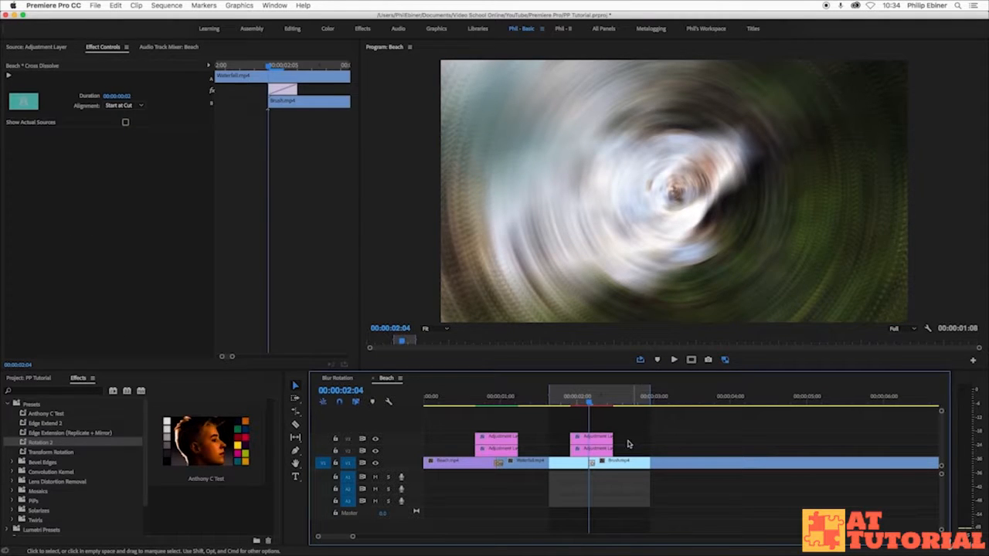
key(Return)
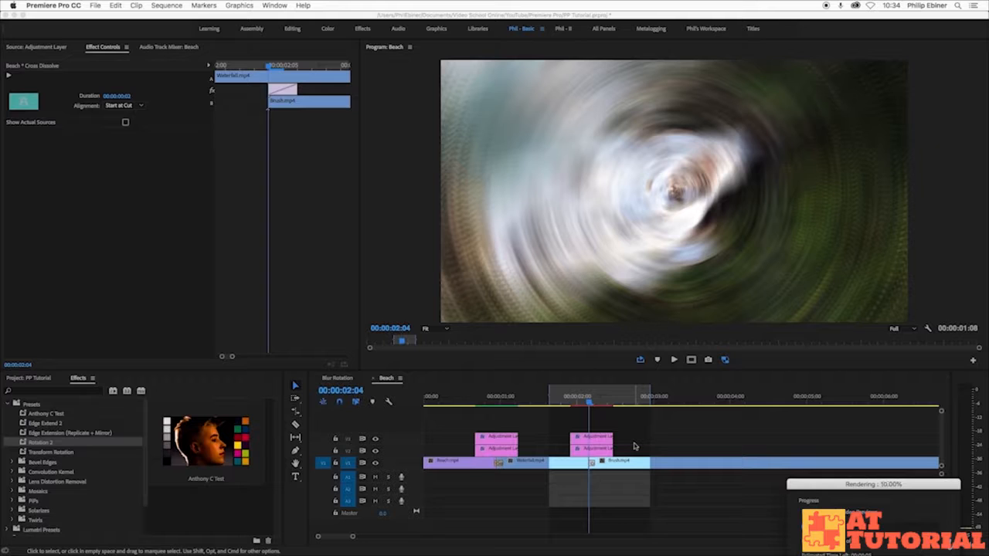